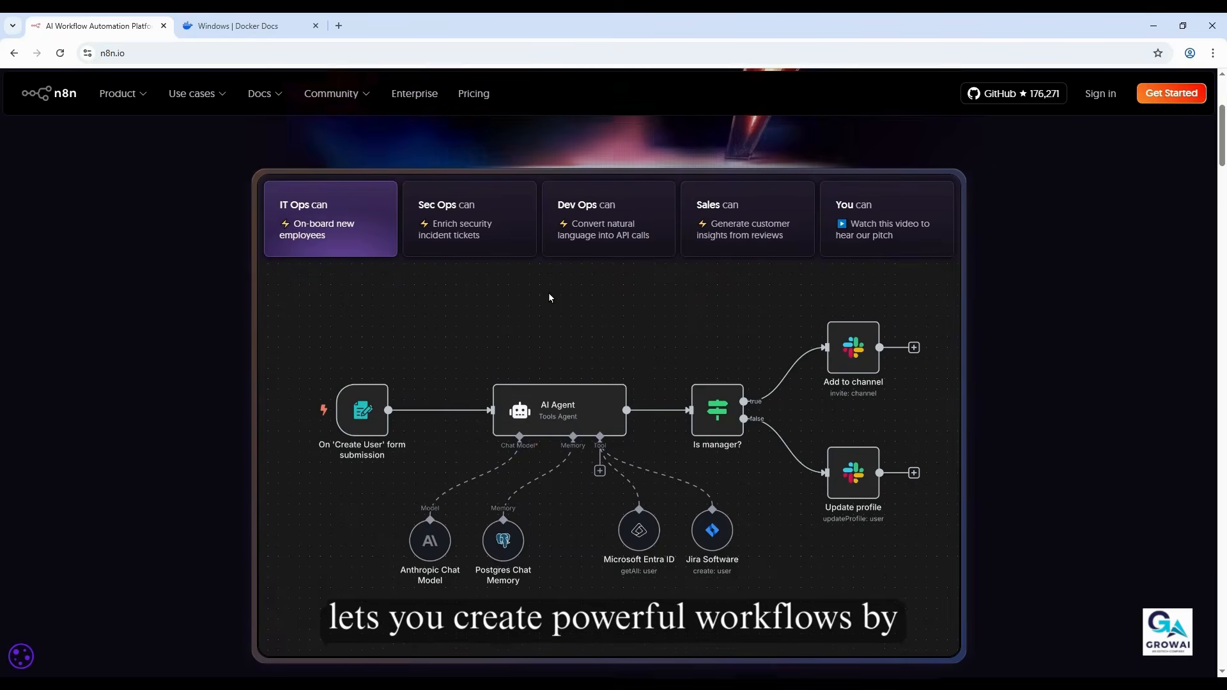
Step: Download the Docker Desktop for Windows - x86_64 installer from the Docker Docs Windows install page and launch it
{"action": "scroll", "coordinate": [549, 292], "scroll_direction": "up", "scroll_amount": 4}
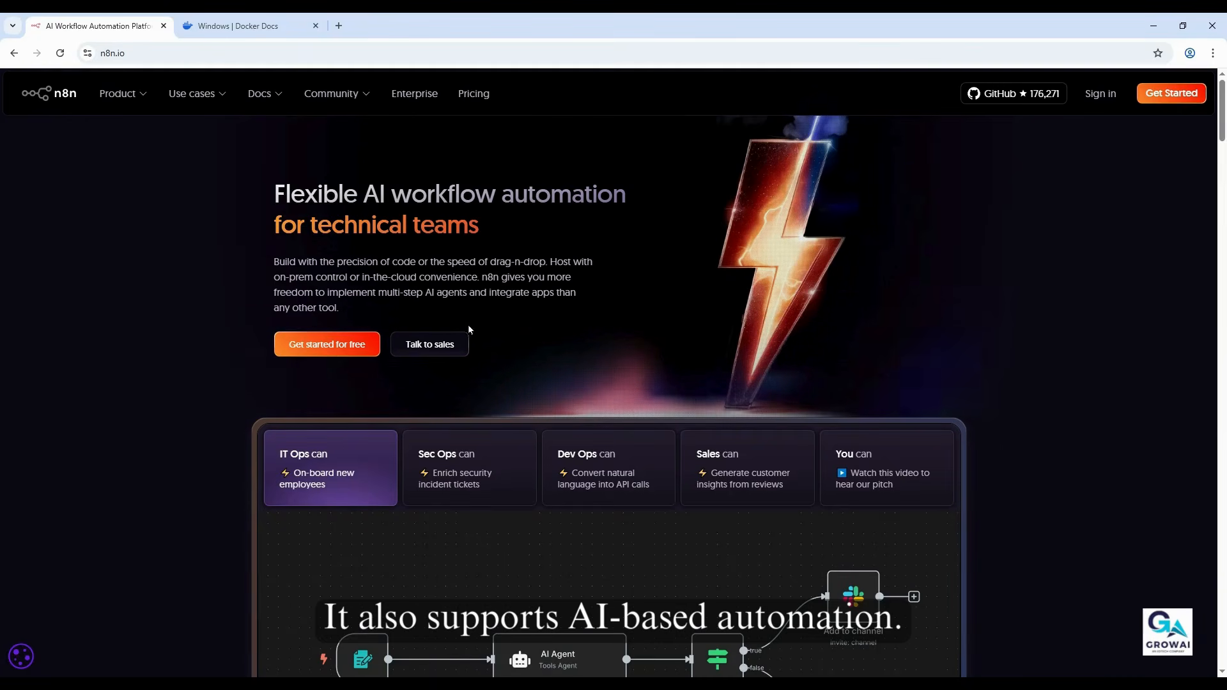
{"action": "left_click", "coordinate": [230, 25]}
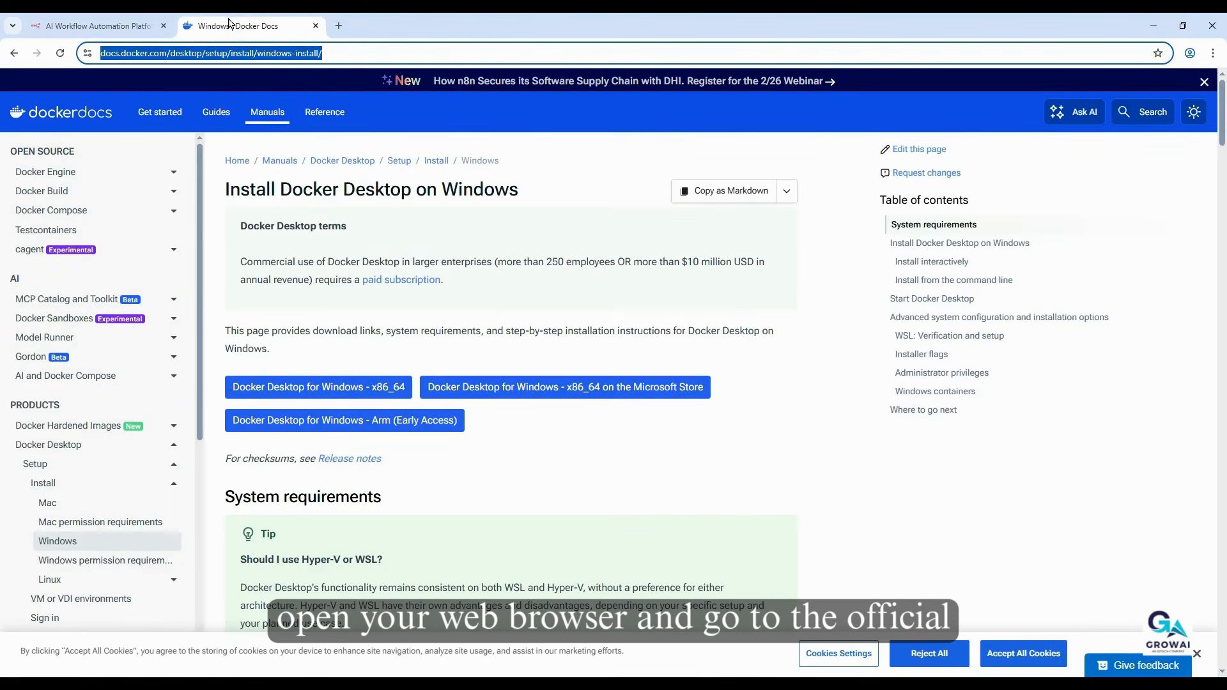
{"action": "left_click", "coordinate": [330, 57]}
{"action": "left_click_drag", "start_coordinate": [377, 48], "coordinate": [109, 46]}
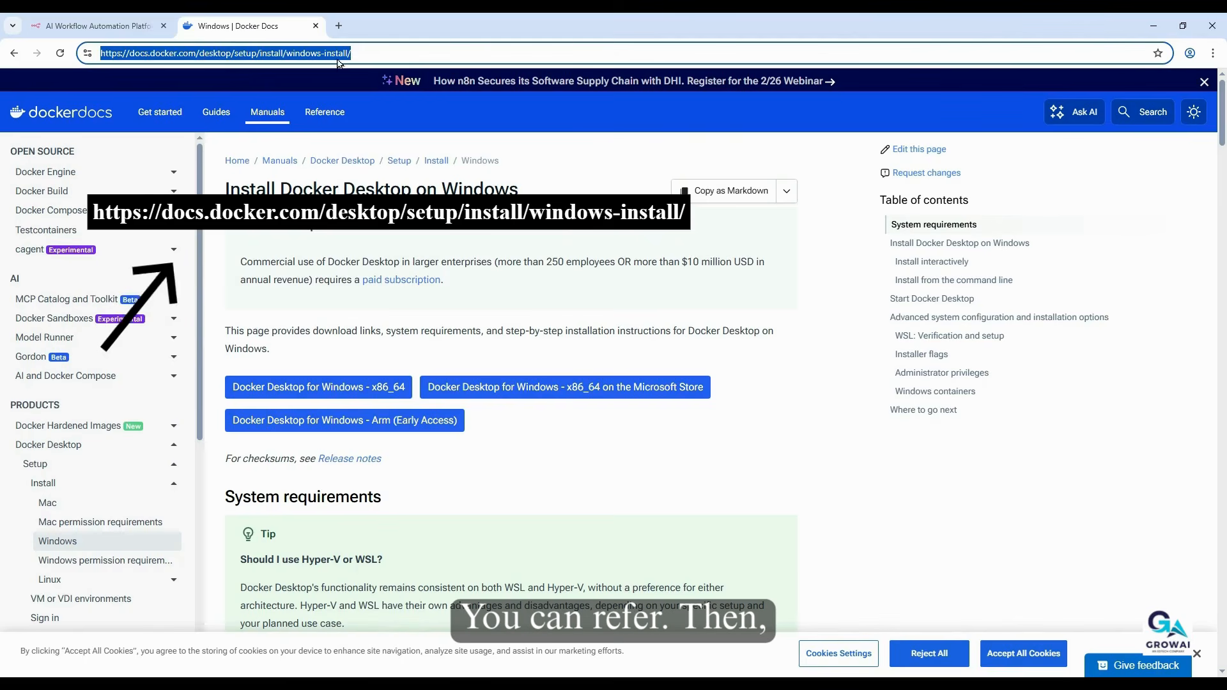
{"action": "left_click", "coordinate": [367, 51]}
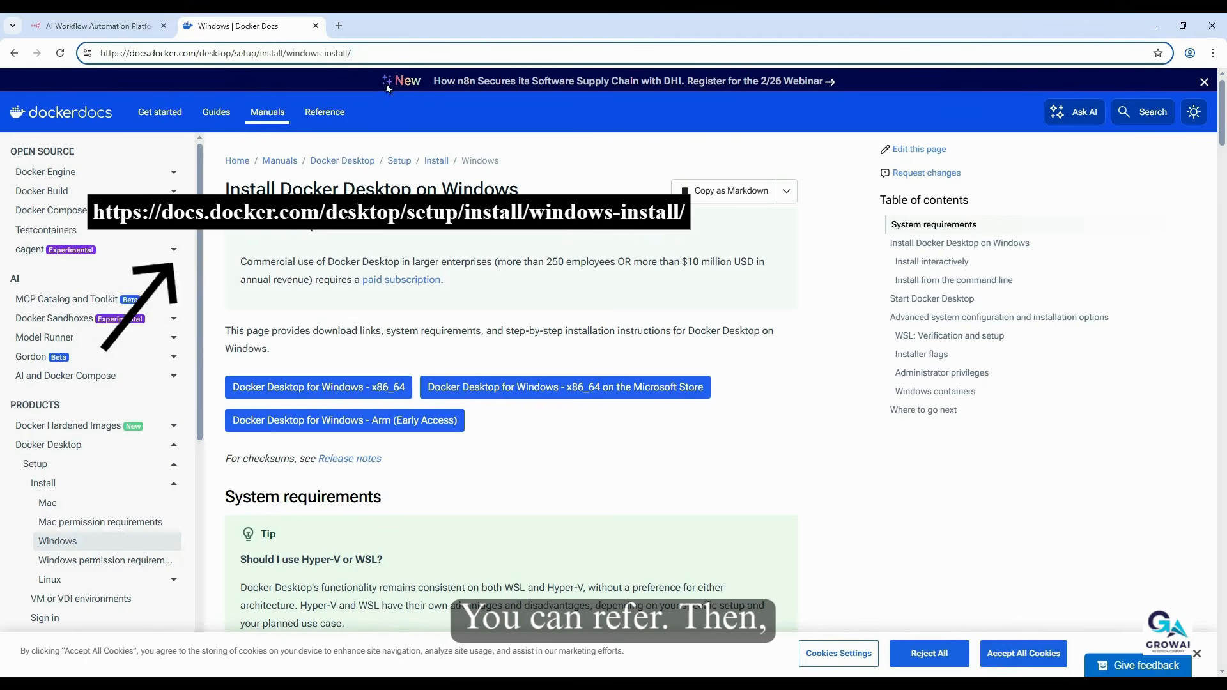
{"action": "left_click", "coordinate": [369, 383]}
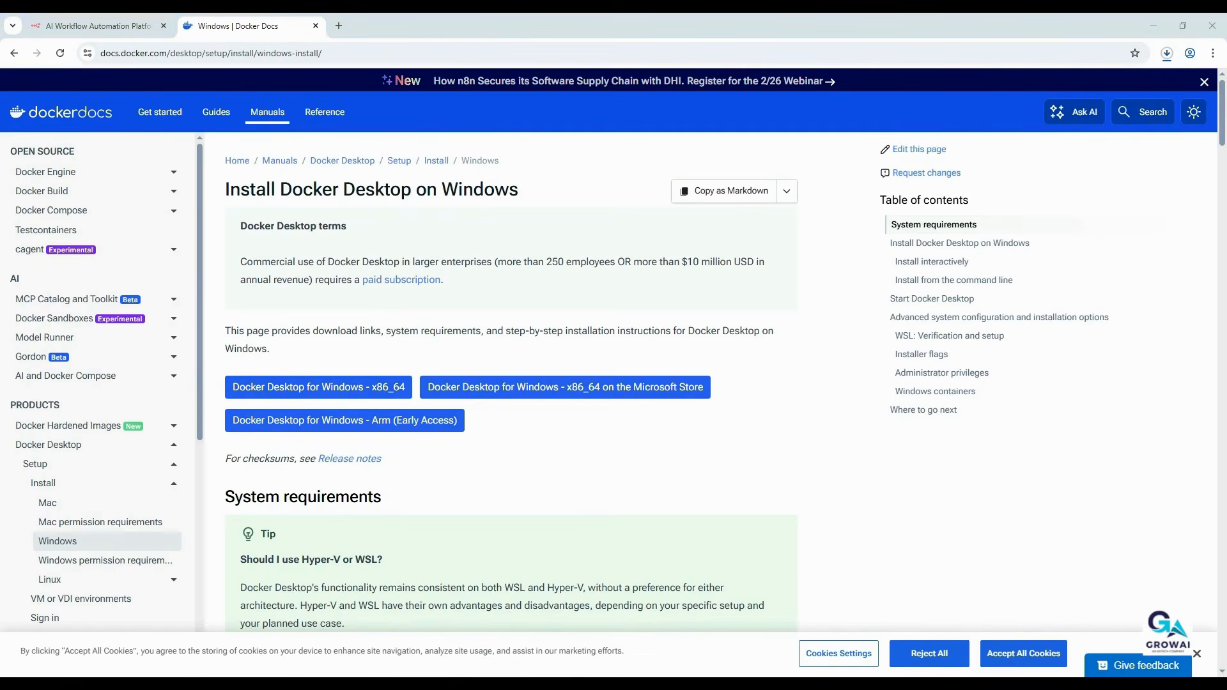
{"action": "key", "text": "ctrl+j"}
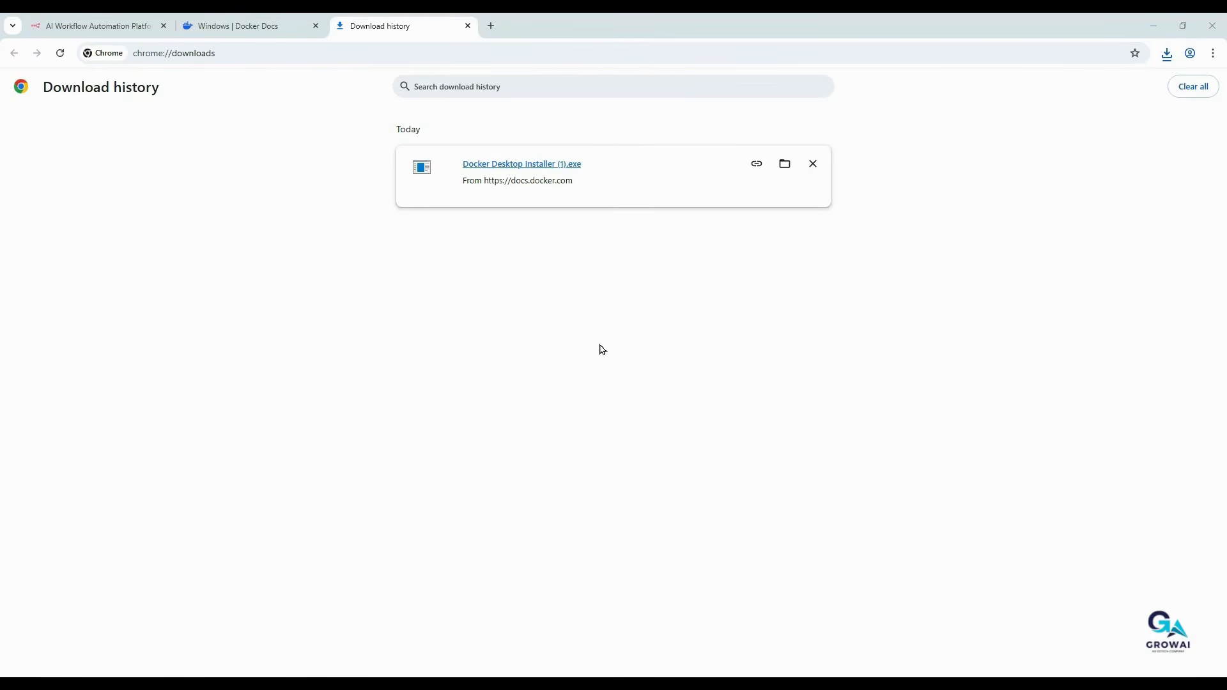
{"action": "left_click", "coordinate": [532, 172]}
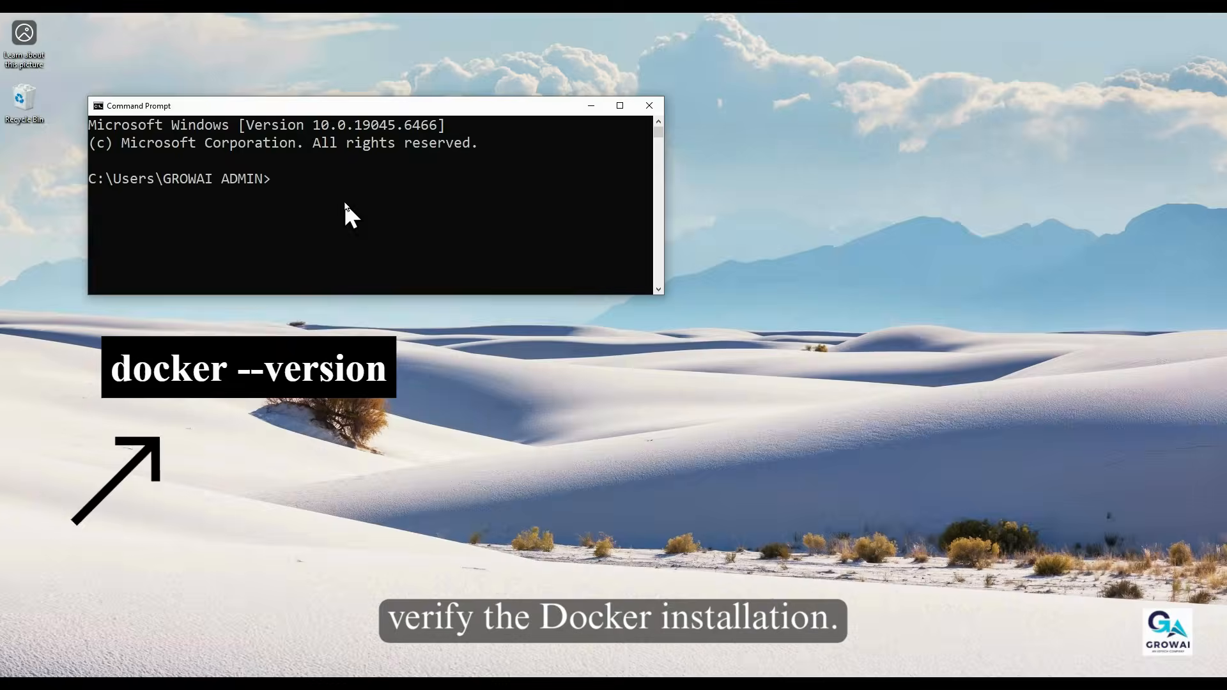
Step: Check the Docker installation by running docker --version in Command Prompt, and close the window
{"action": "type", "text": "docker"}
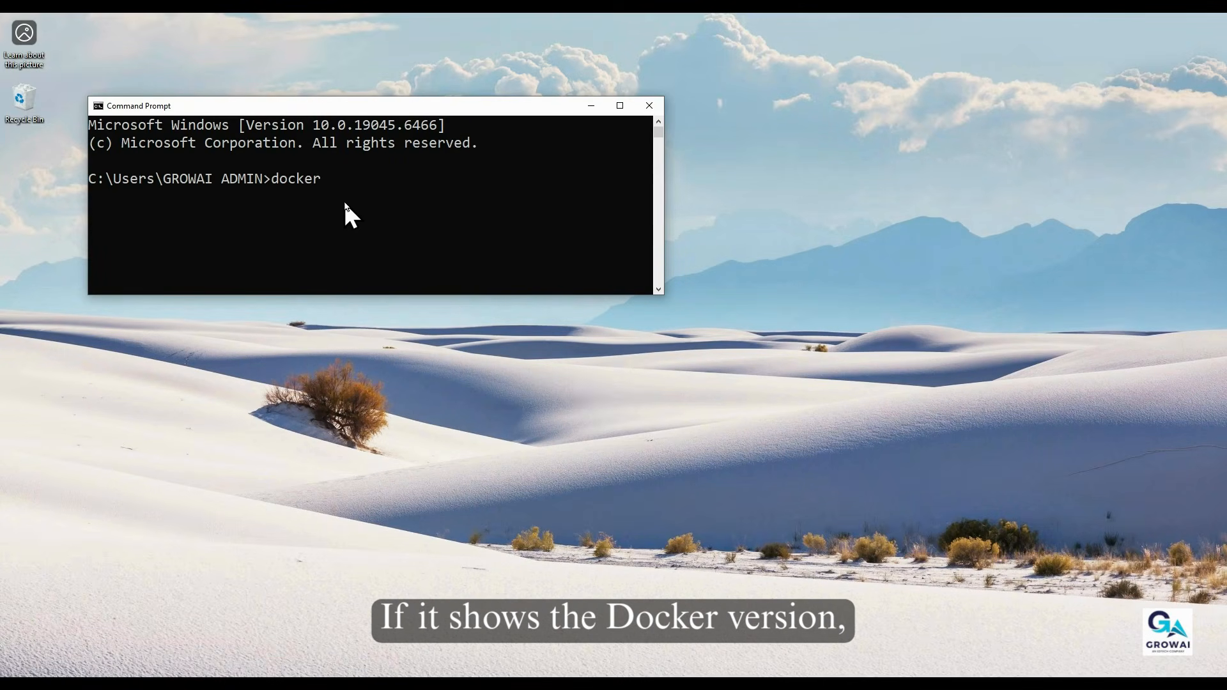
{"action": "type", "text": " --version"}
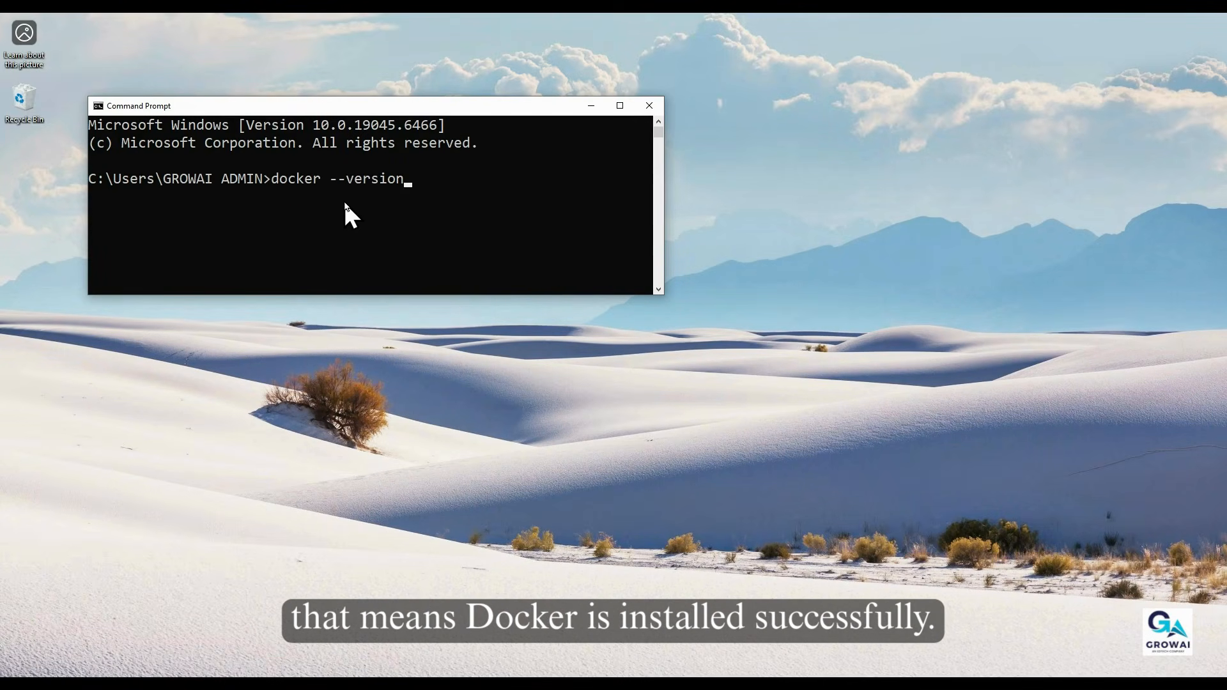
{"action": "key", "text": "Return"}
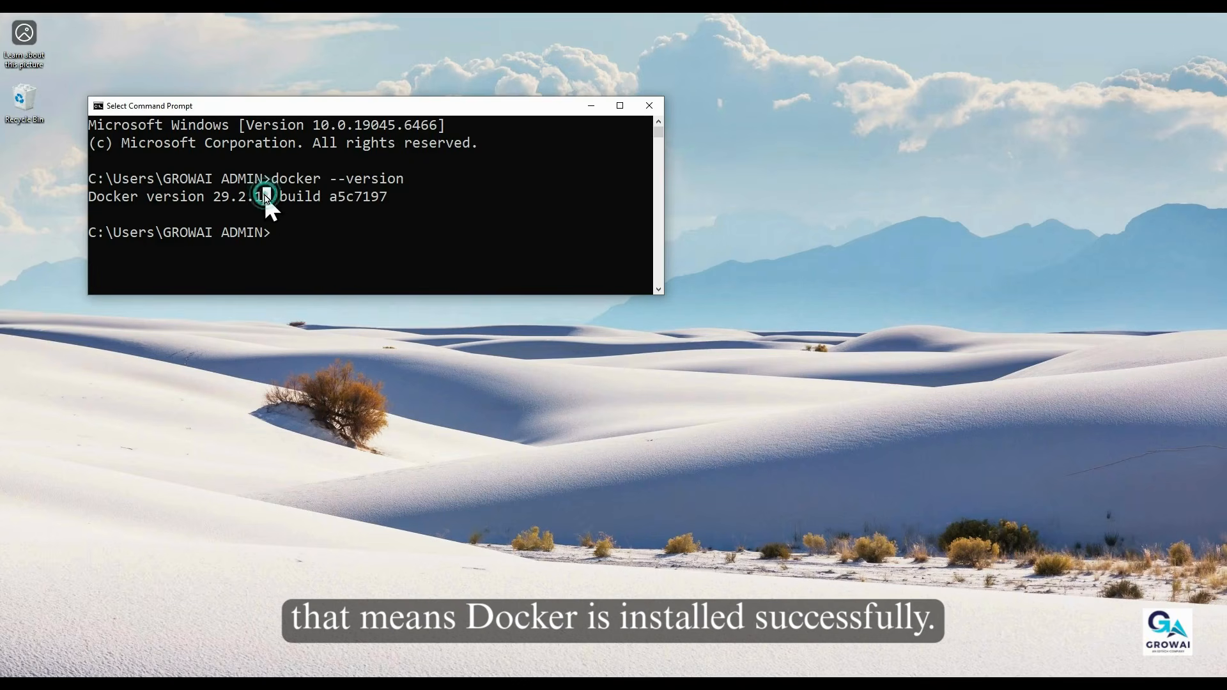
{"action": "left_click_drag", "start_coordinate": [267, 199], "coordinate": [102, 201]}
{"action": "left_click", "coordinate": [583, 179]}
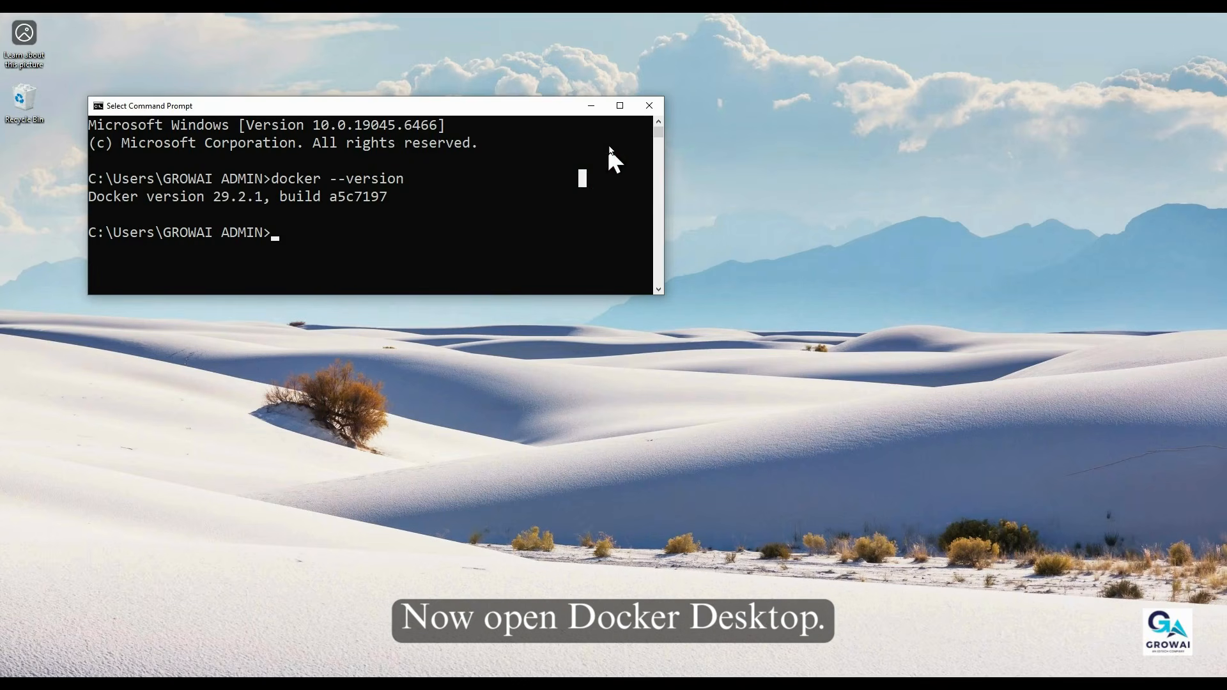
{"action": "left_click", "coordinate": [645, 106]}
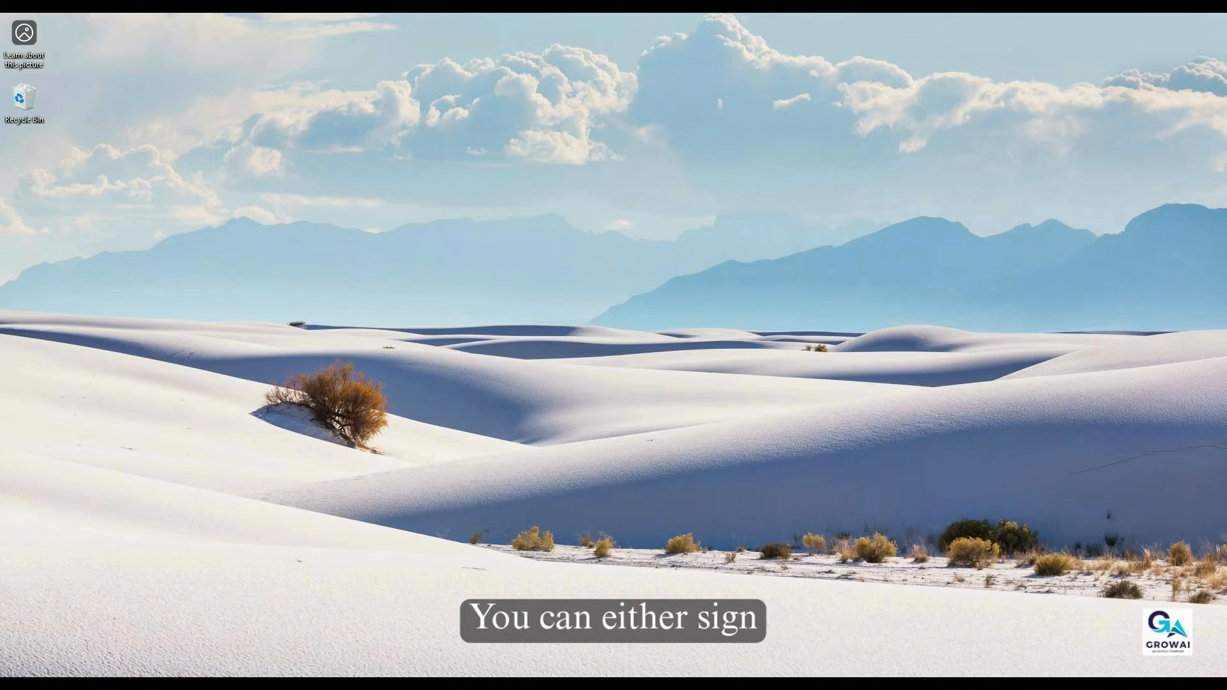
Step: Find Docker Desktop among the installed apps and launch it
{"action": "key", "text": "super"}
{"action": "type", "text": "do"}
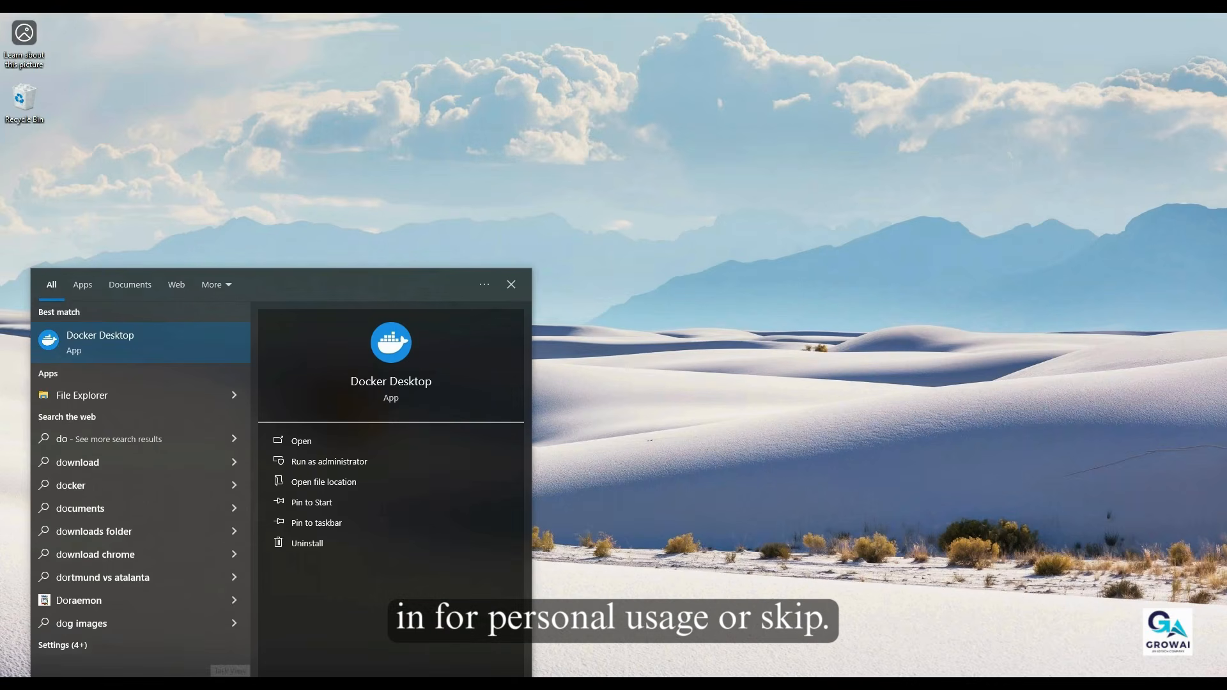
{"action": "key", "text": "Return"}
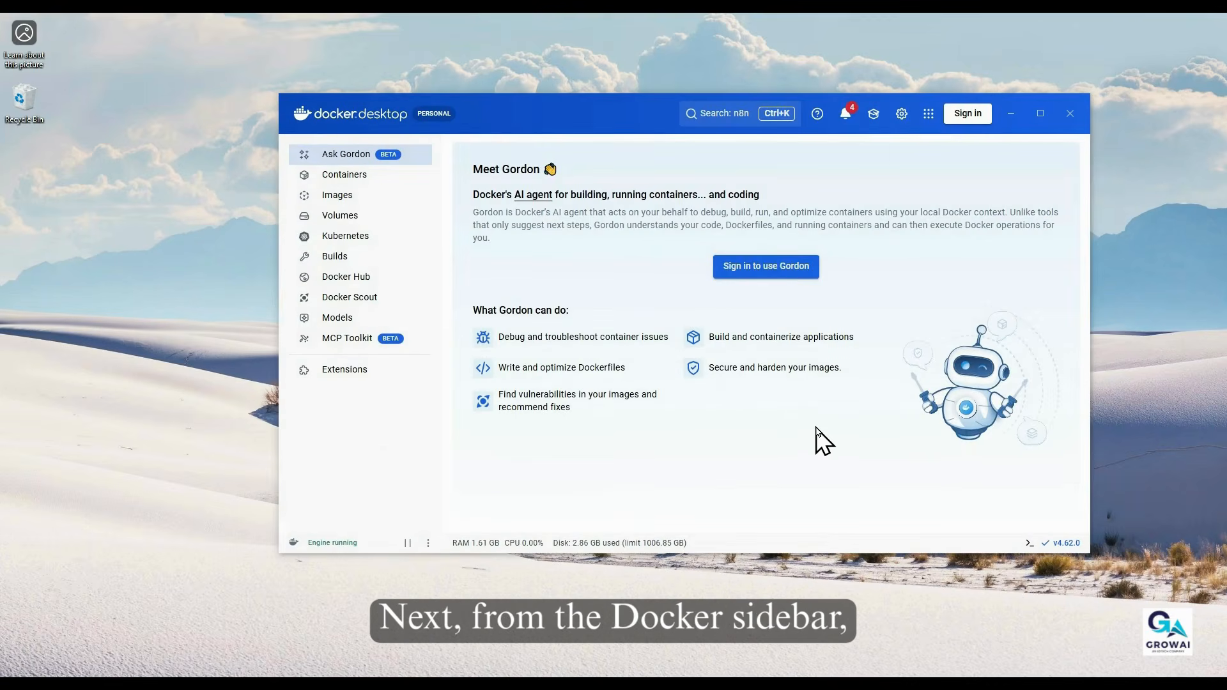
Step: Create a new Docker volume named n8n_data
{"action": "left_click", "coordinate": [372, 224]}
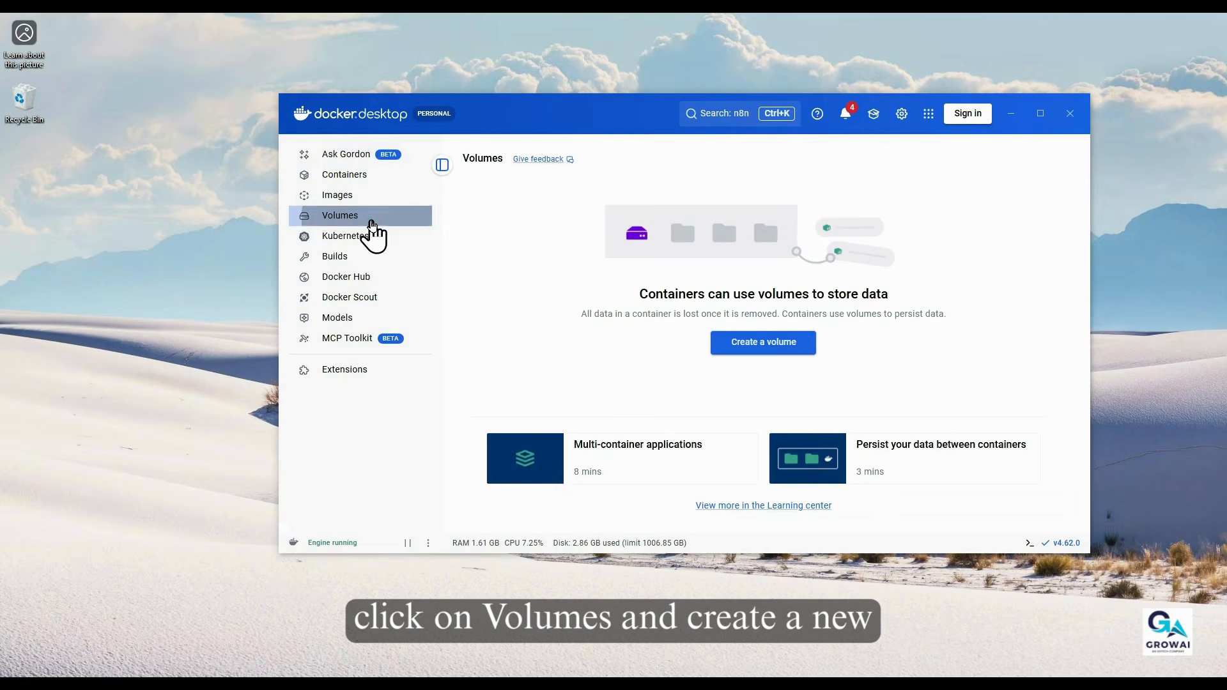
{"action": "left_click", "coordinate": [799, 342]}
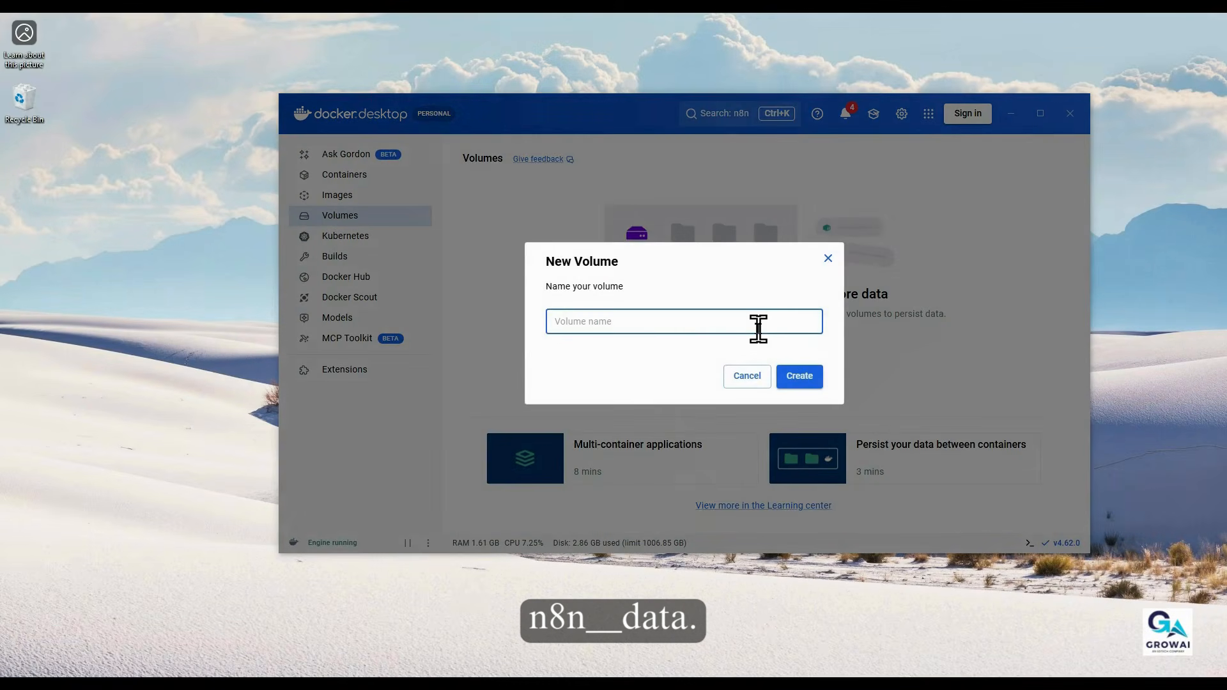
{"action": "type", "text": "n8n_"}
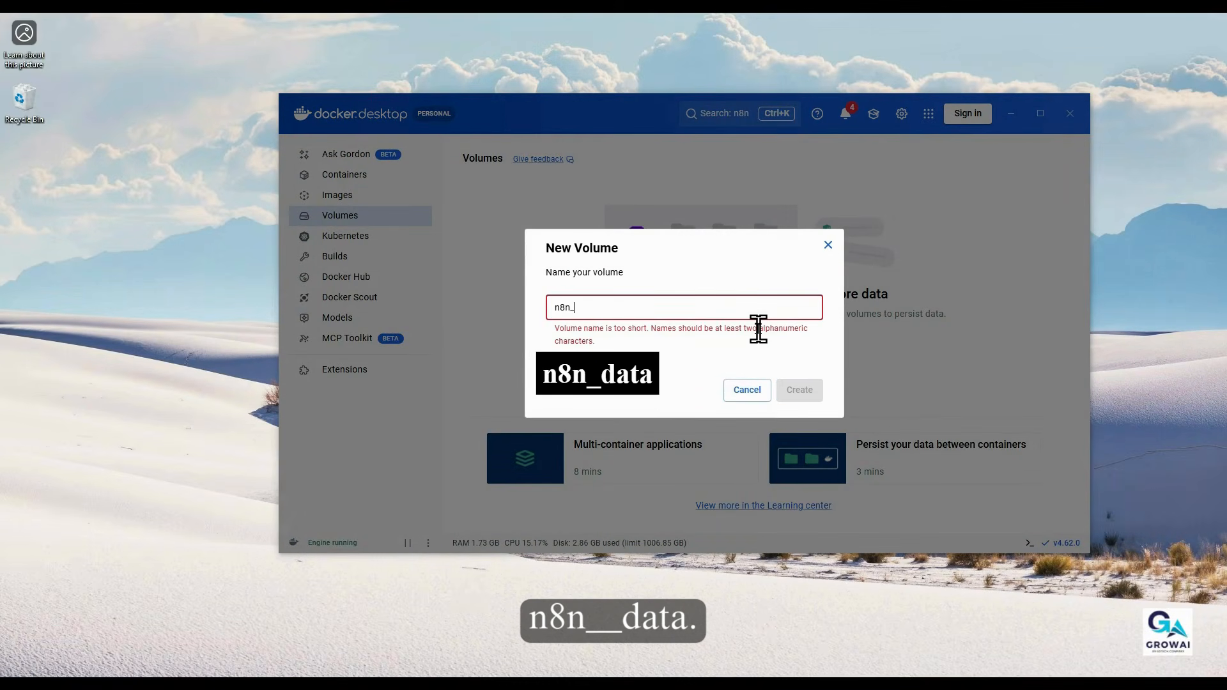
{"action": "type", "text": "data"}
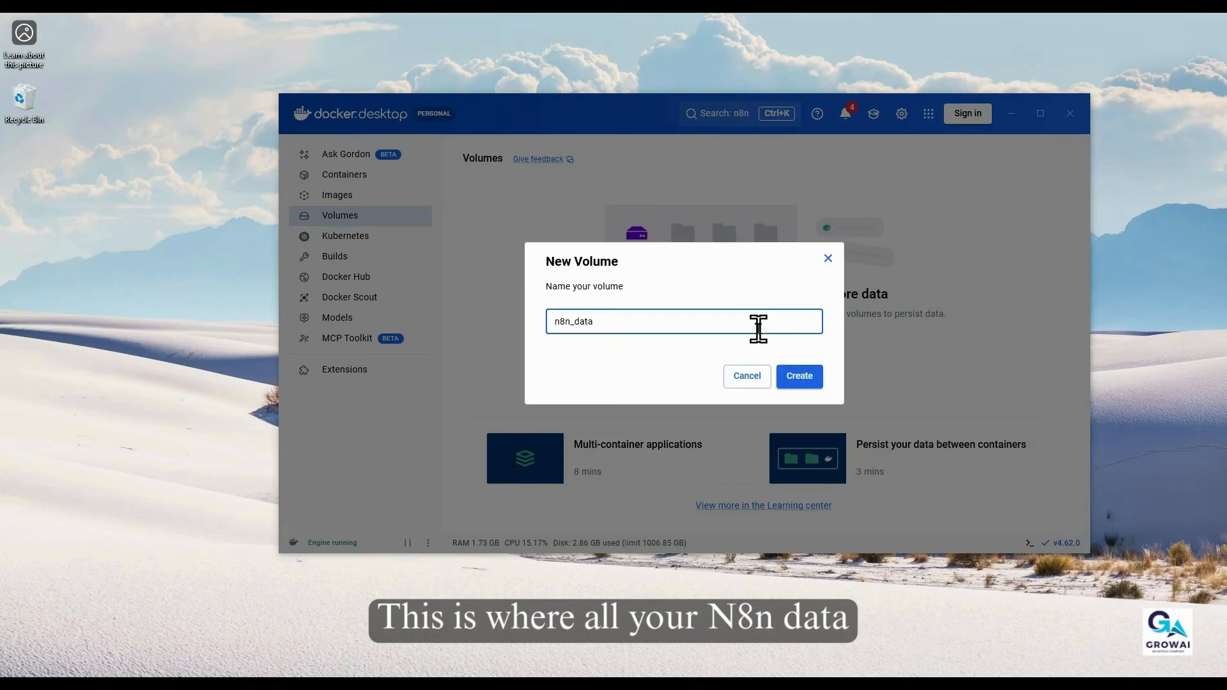
{"action": "left_click", "coordinate": [792, 376]}
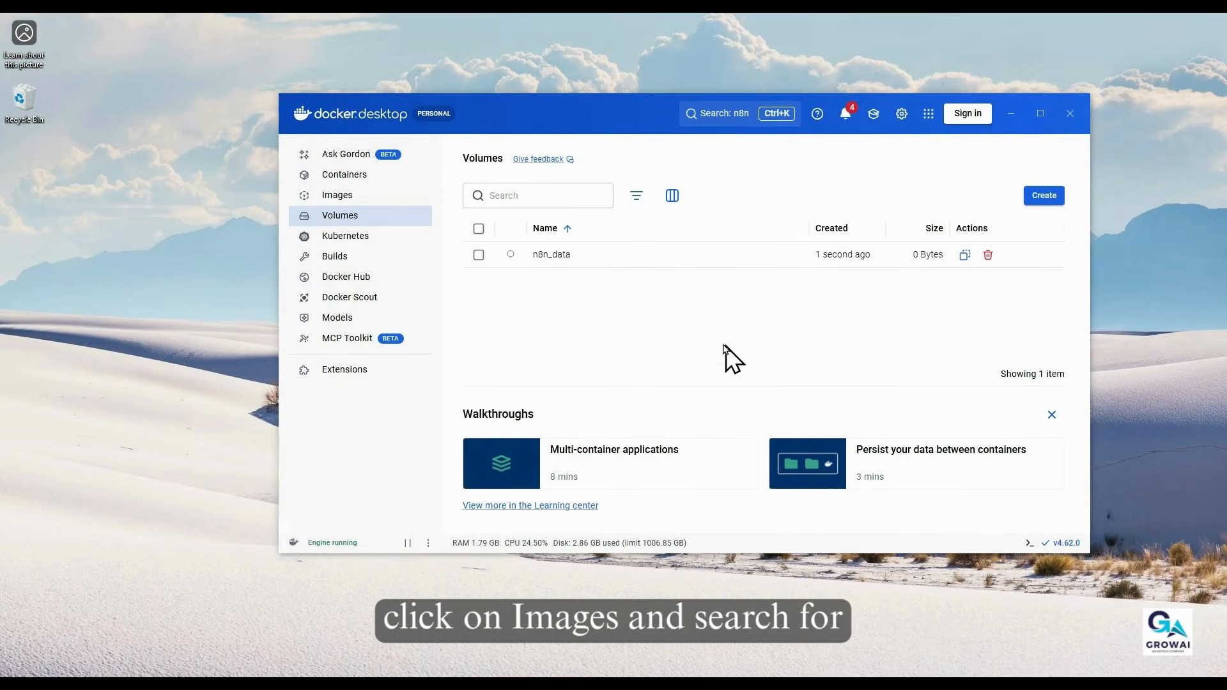
Step: Search the available images for n8n and pull the latest tag of the n8nio/n8n image
{"action": "left_click", "coordinate": [339, 195]}
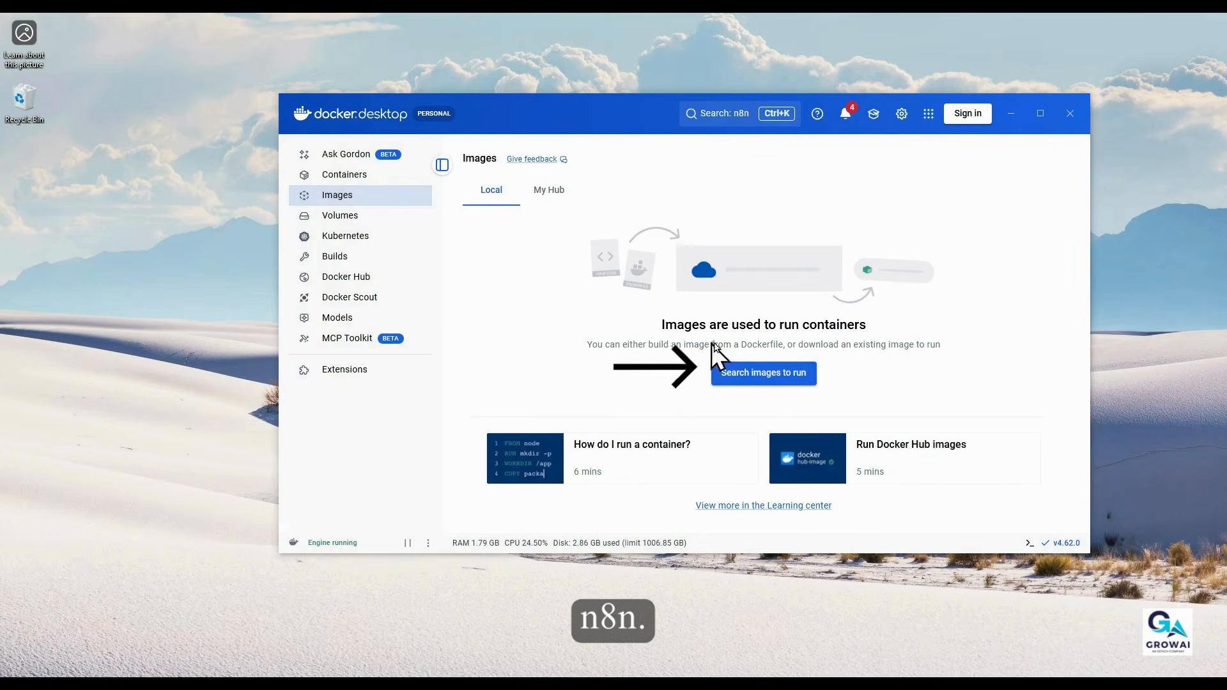
{"action": "left_click", "coordinate": [783, 376]}
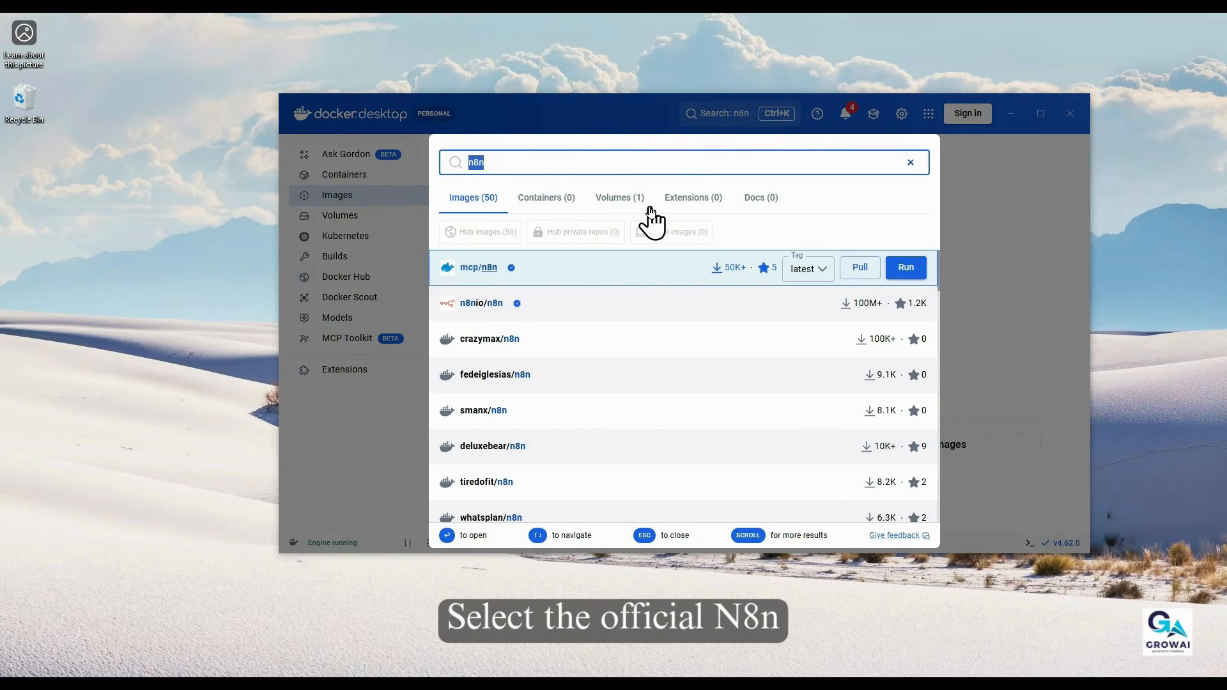
{"action": "left_click", "coordinate": [578, 267]}
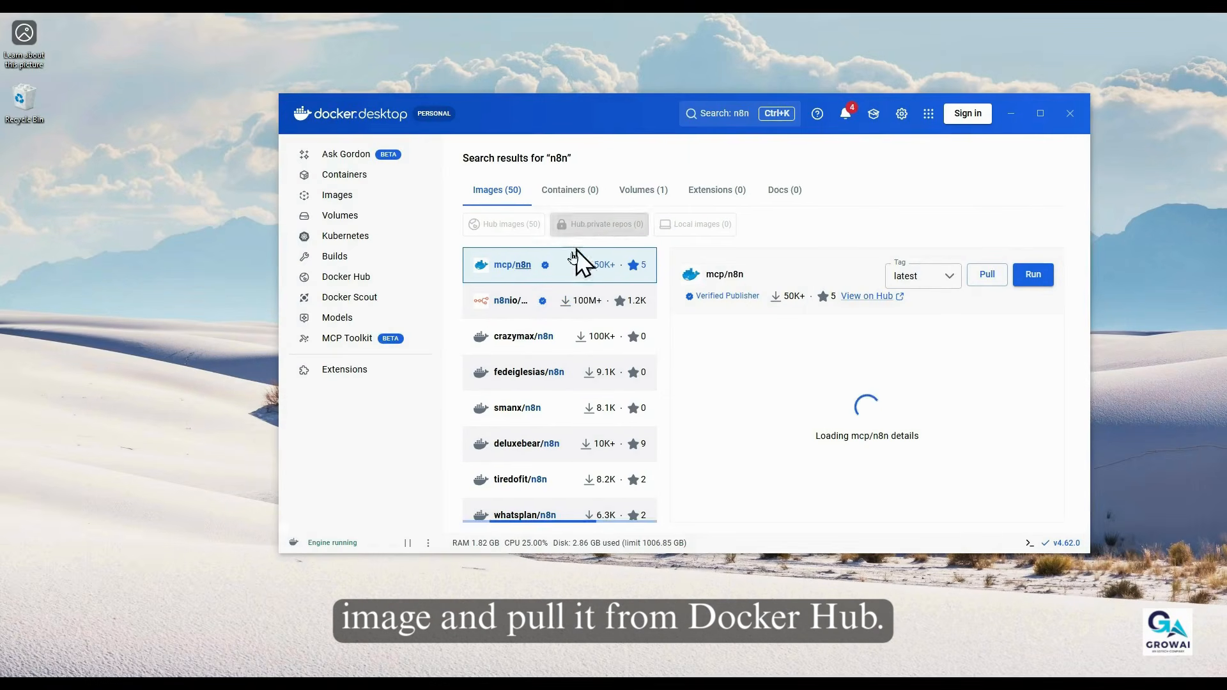
{"action": "left_click", "coordinate": [500, 307]}
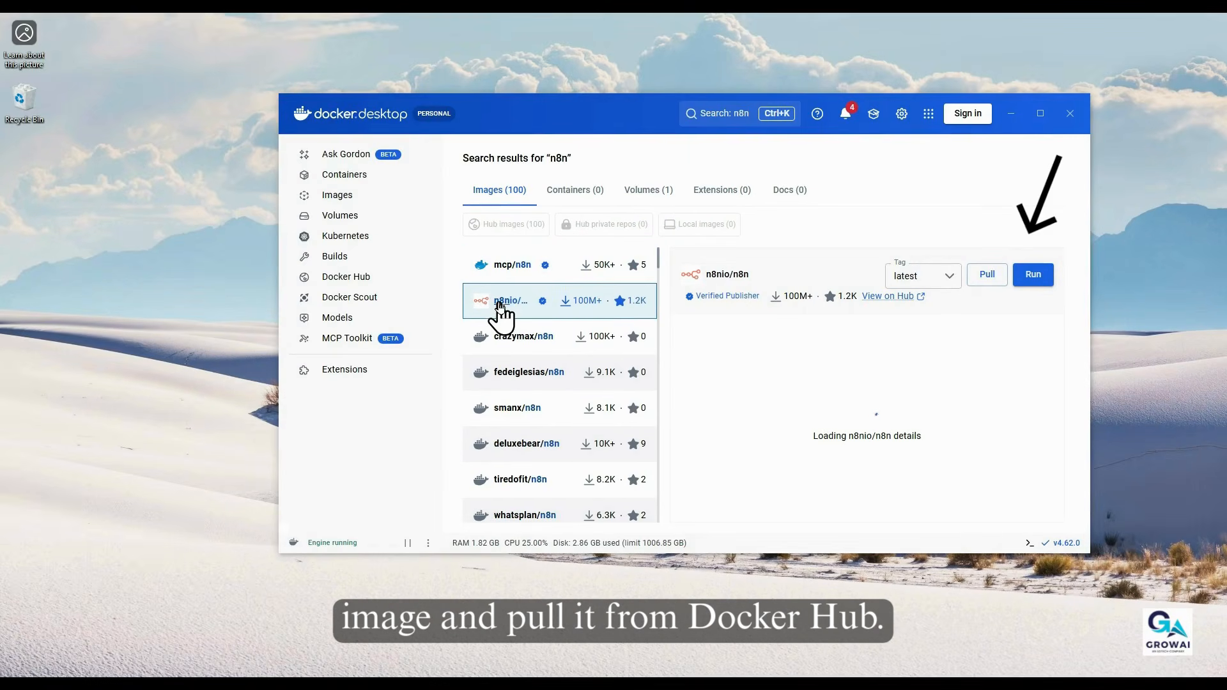
{"action": "left_click", "coordinate": [986, 275]}
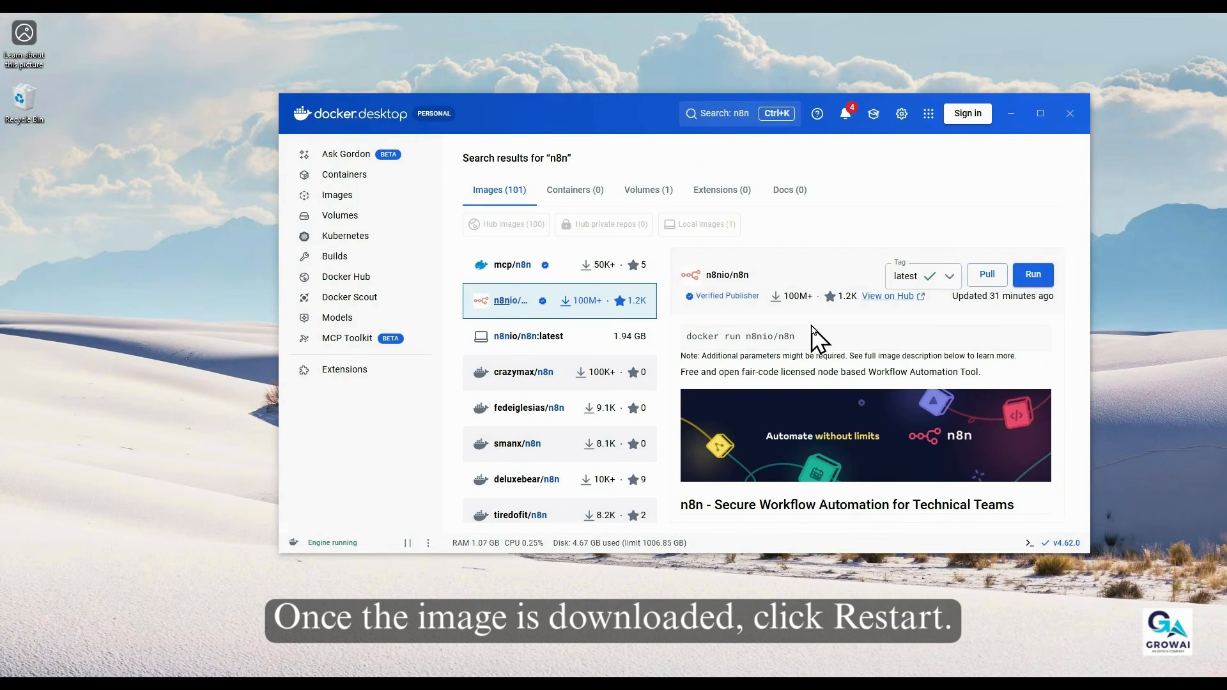
Step: Start configuring a new container from the n8nio/n8n image, naming it n8n with host port 5678
{"action": "left_click", "coordinate": [1033, 276]}
{"action": "left_click", "coordinate": [781, 326]}
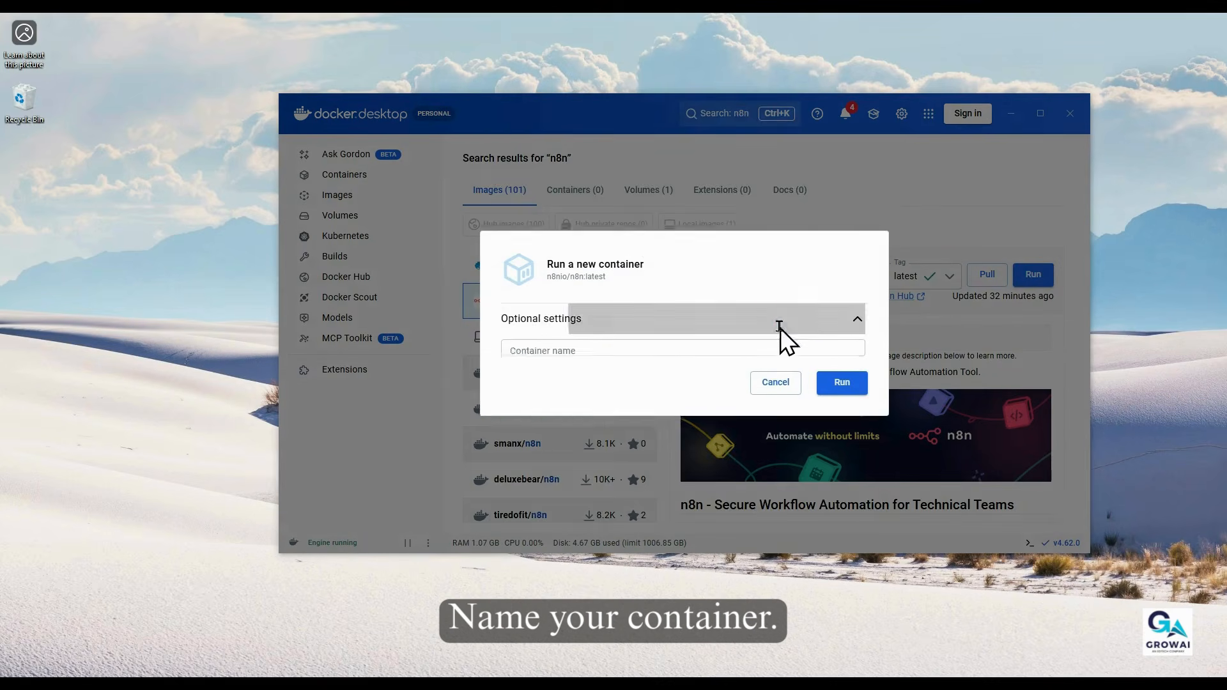
{"action": "left_click", "coordinate": [655, 240]}
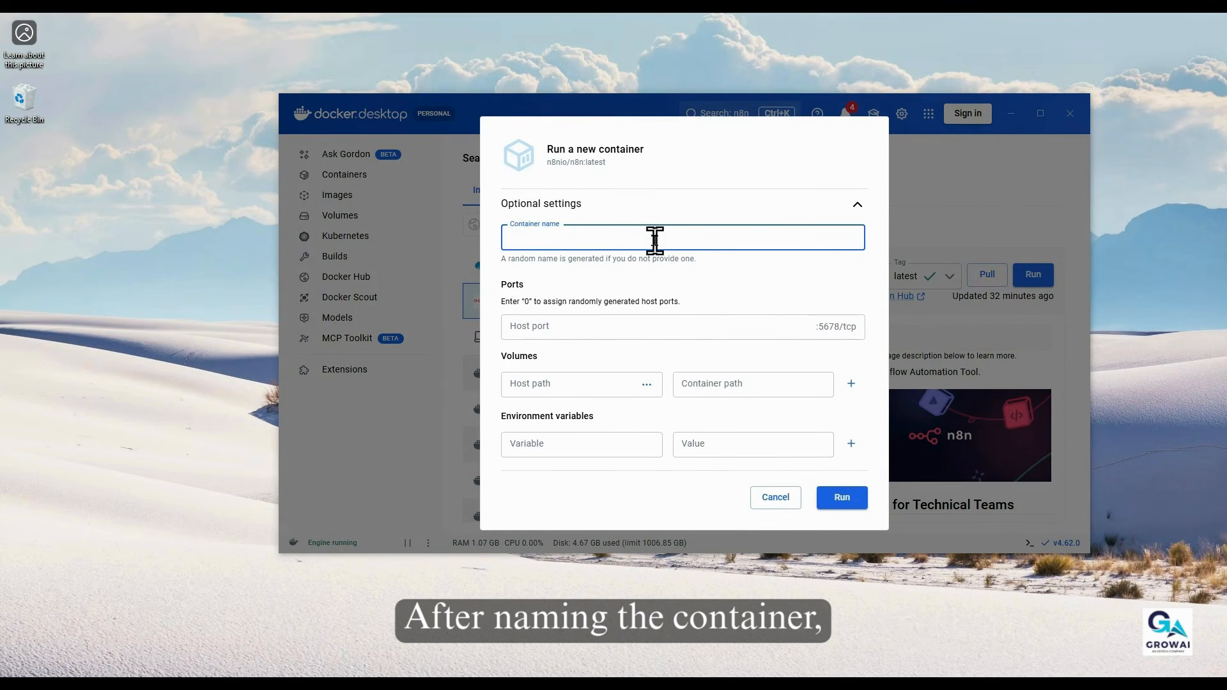
{"action": "type", "text": "n8n"}
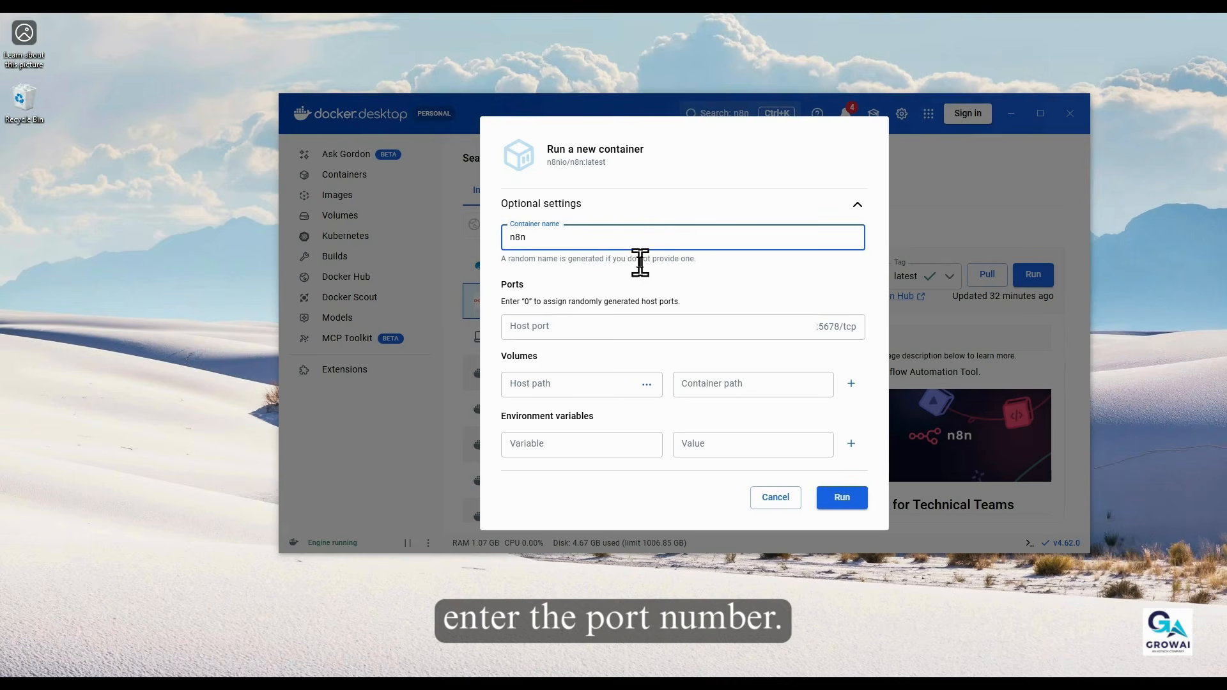
{"action": "left_click", "coordinate": [624, 325]}
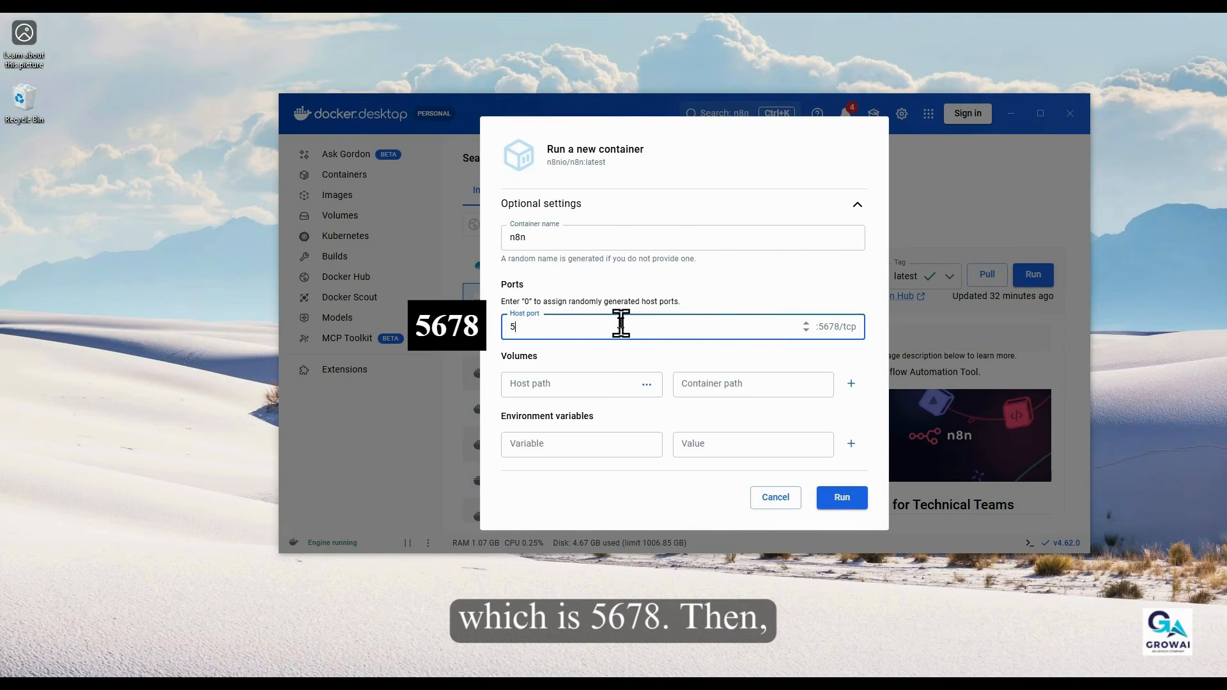
{"action": "type", "text": "5678"}
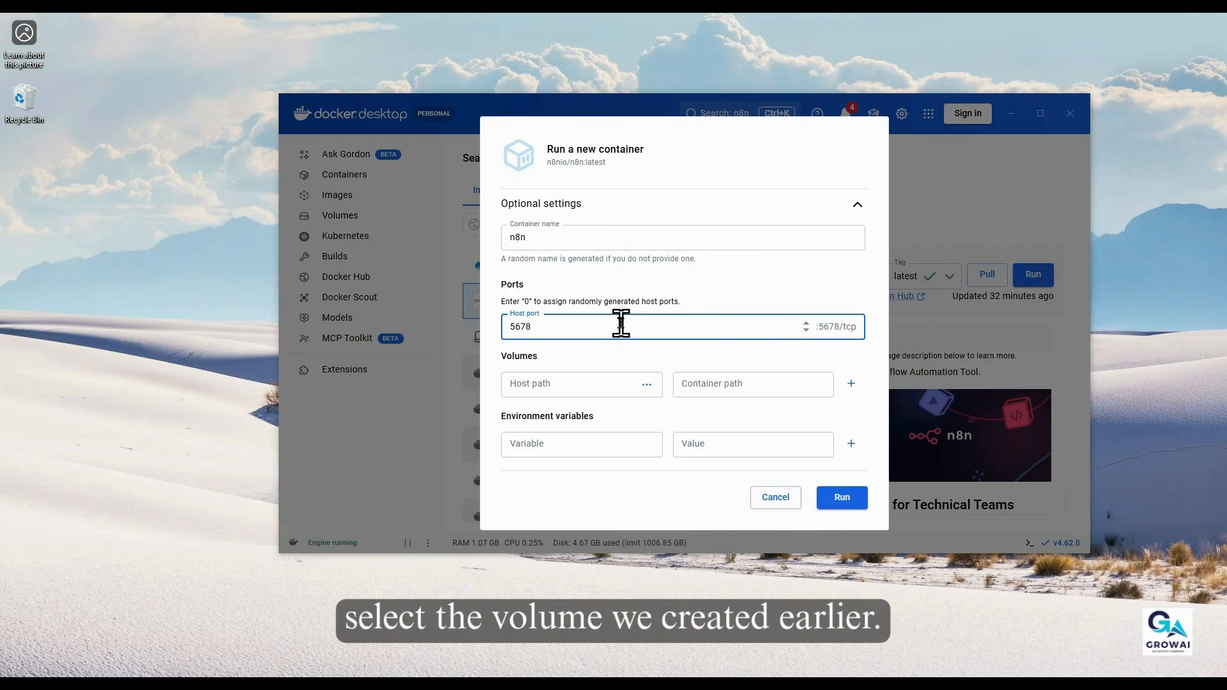
Step: Map the n8n_data volume to the container path /home/node/.n8n, copied from the docker run command in the n8n Docs
{"action": "left_click", "coordinate": [589, 378]}
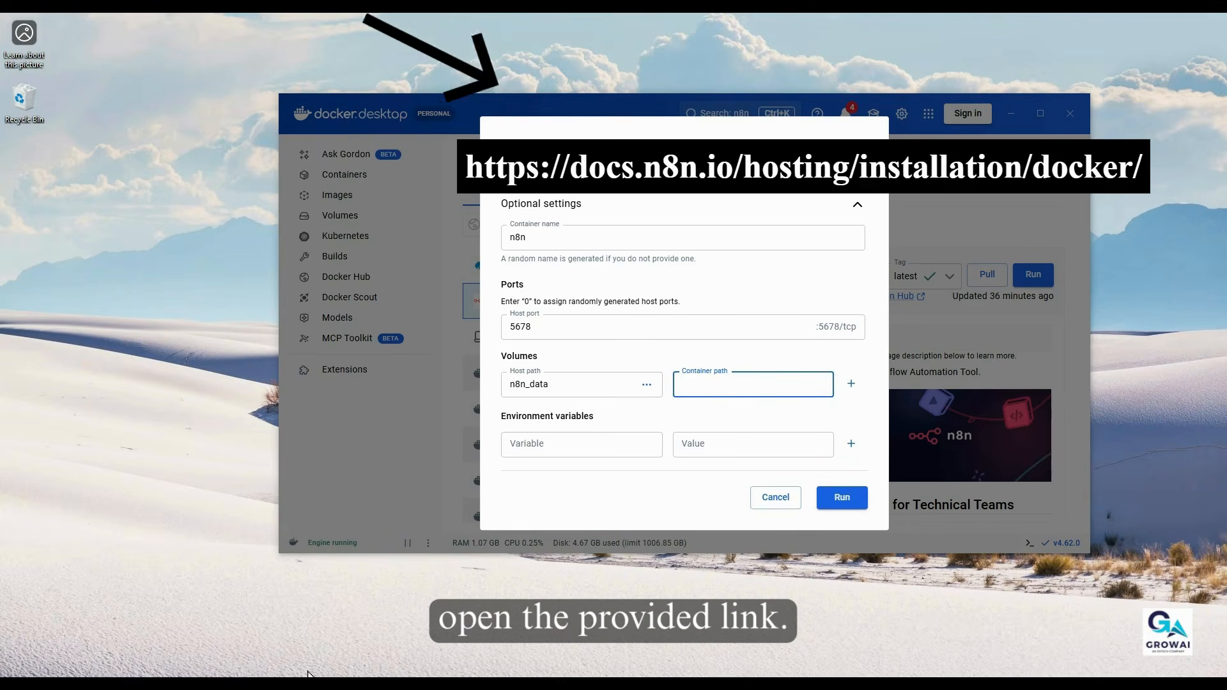
{"action": "mouse_move", "coordinate": [295, 684]}
{"action": "left_click", "coordinate": [295, 636]}
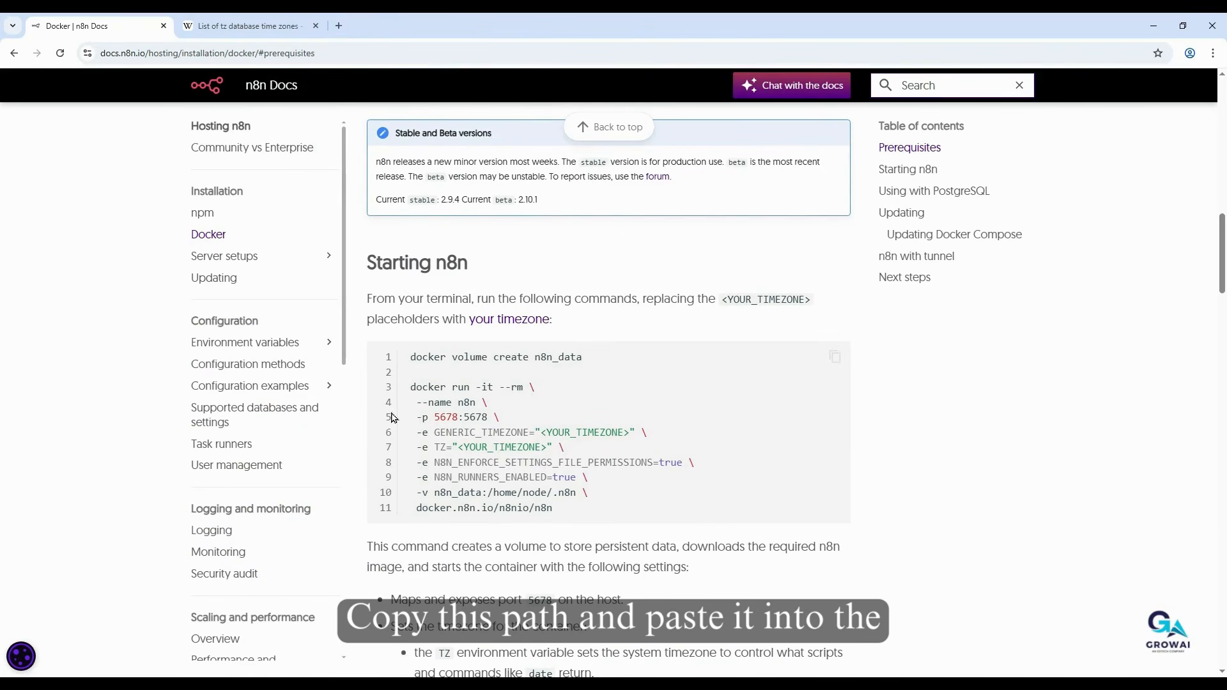
{"action": "left_click_drag", "start_coordinate": [488, 492], "coordinate": [578, 496]}
{"action": "key", "text": "ctrl+c"}
{"action": "key", "text": "alt+Tab"}
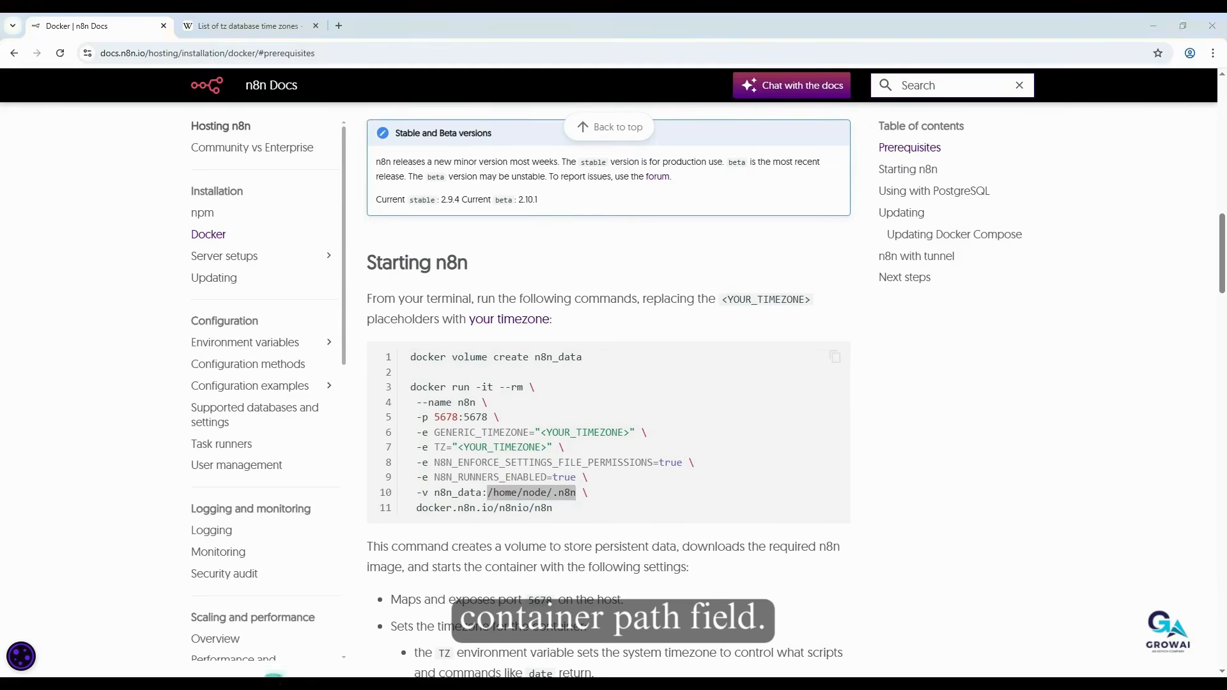
{"action": "key", "text": "ctrl+v"}
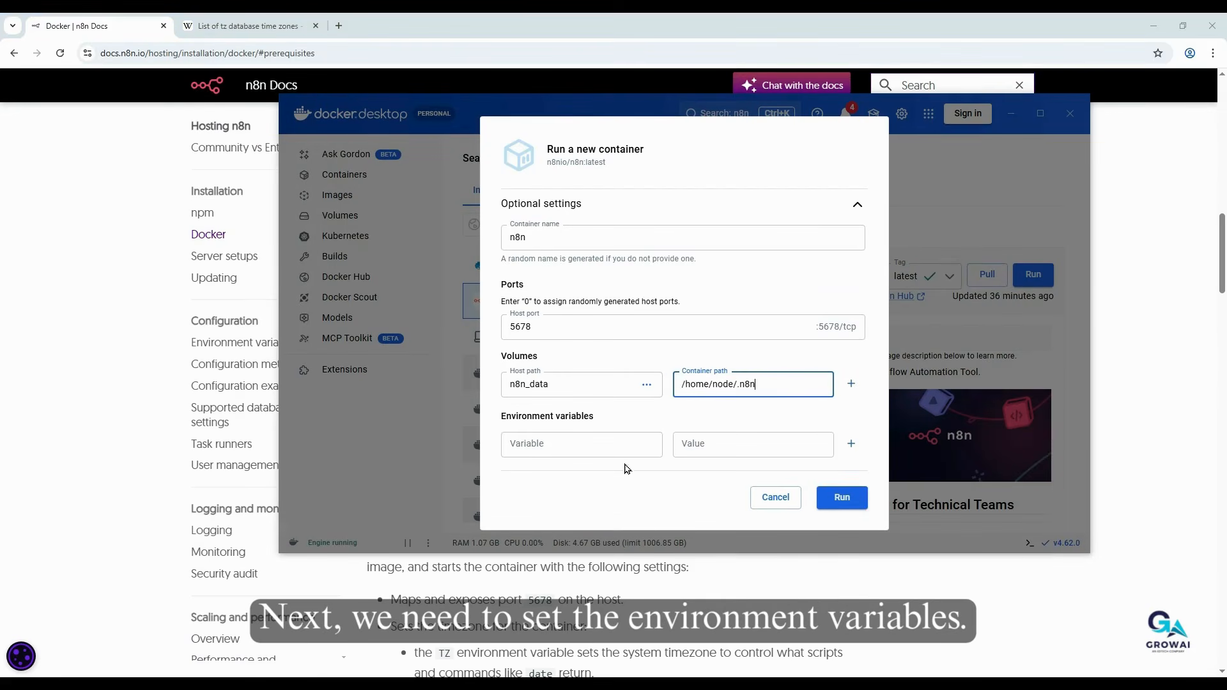
Step: Switch to the browser, check the time zone variables in the n8n Docs, and select Asia/Kolkata in Wikipedia's tz database list
{"action": "left_click", "coordinate": [595, 451]}
{"action": "key", "text": "alt+Tab"}
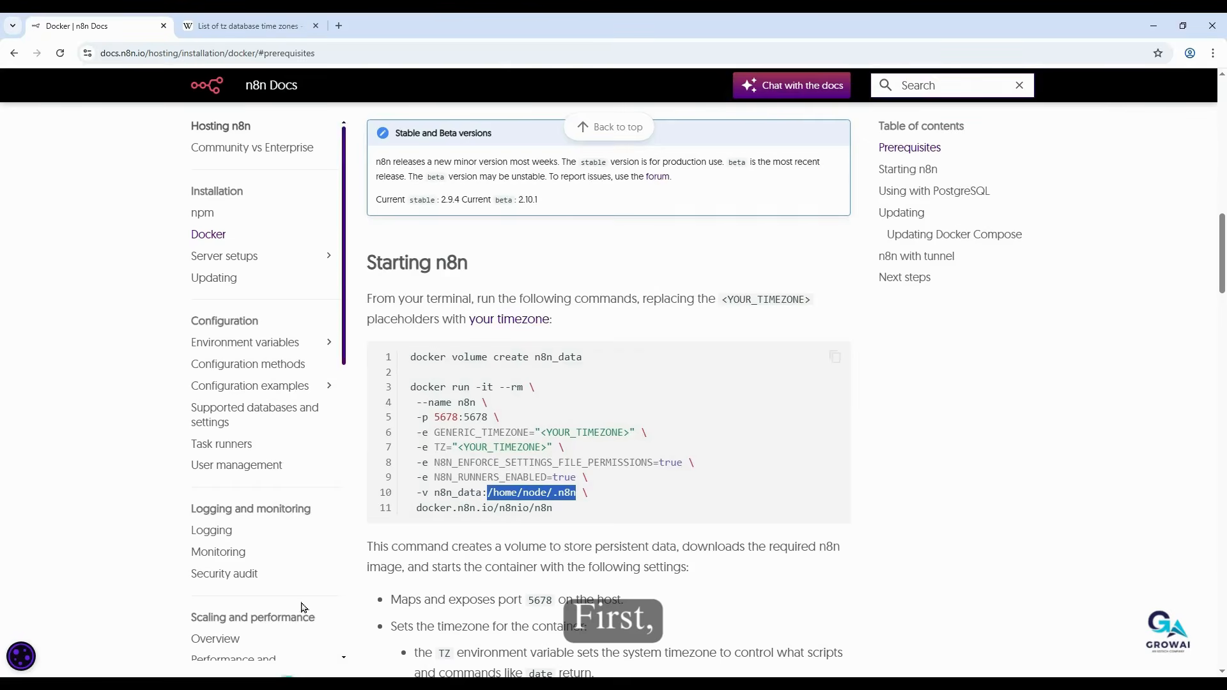
{"action": "left_click_drag", "start_coordinate": [434, 433], "coordinate": [541, 446]}
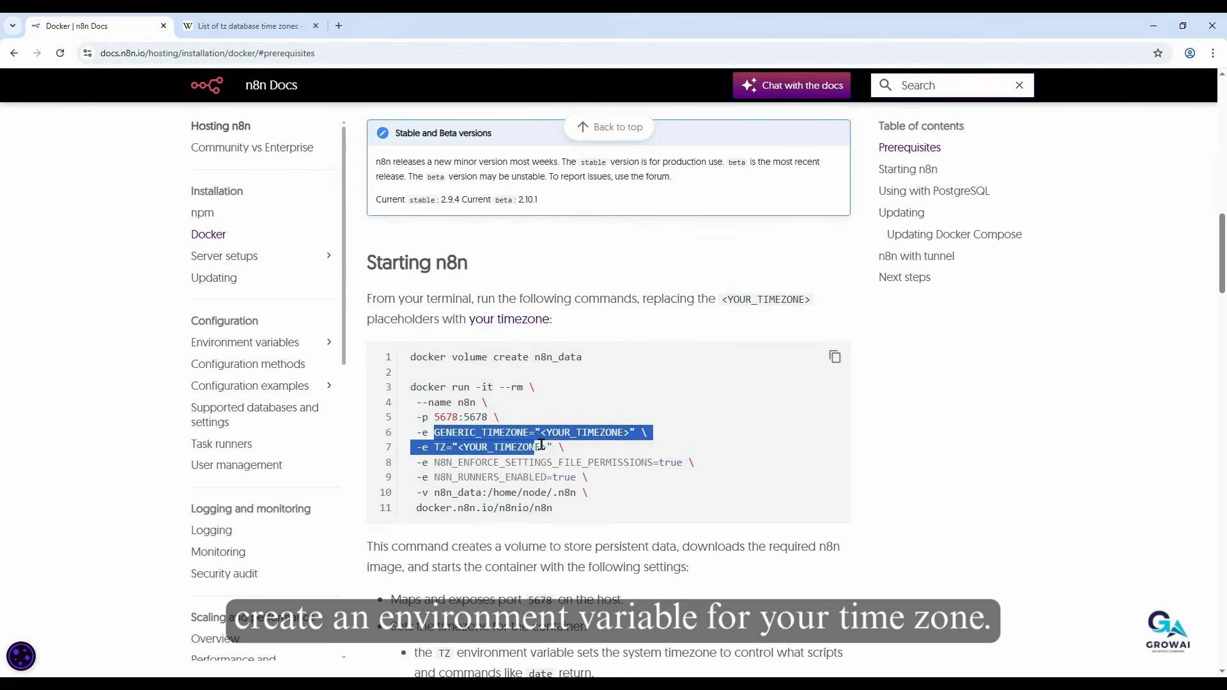
{"action": "left_click", "coordinate": [439, 434]}
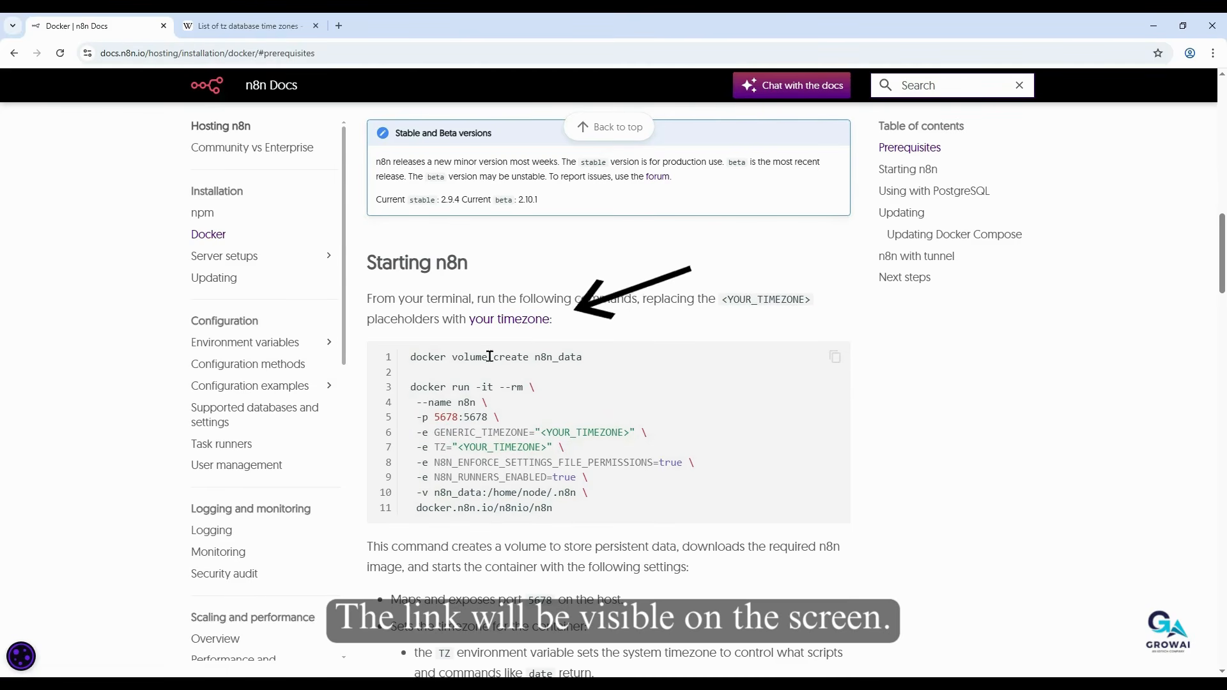
{"action": "left_click", "coordinate": [573, 327]}
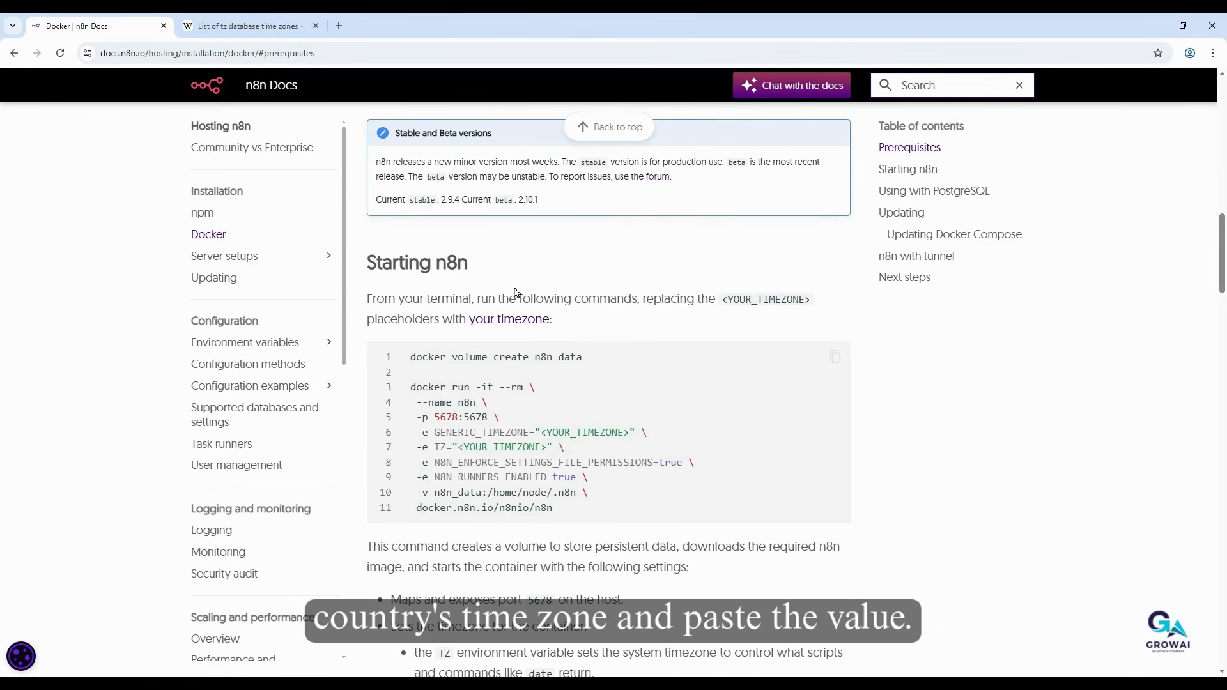
{"action": "left_click", "coordinate": [263, 24]}
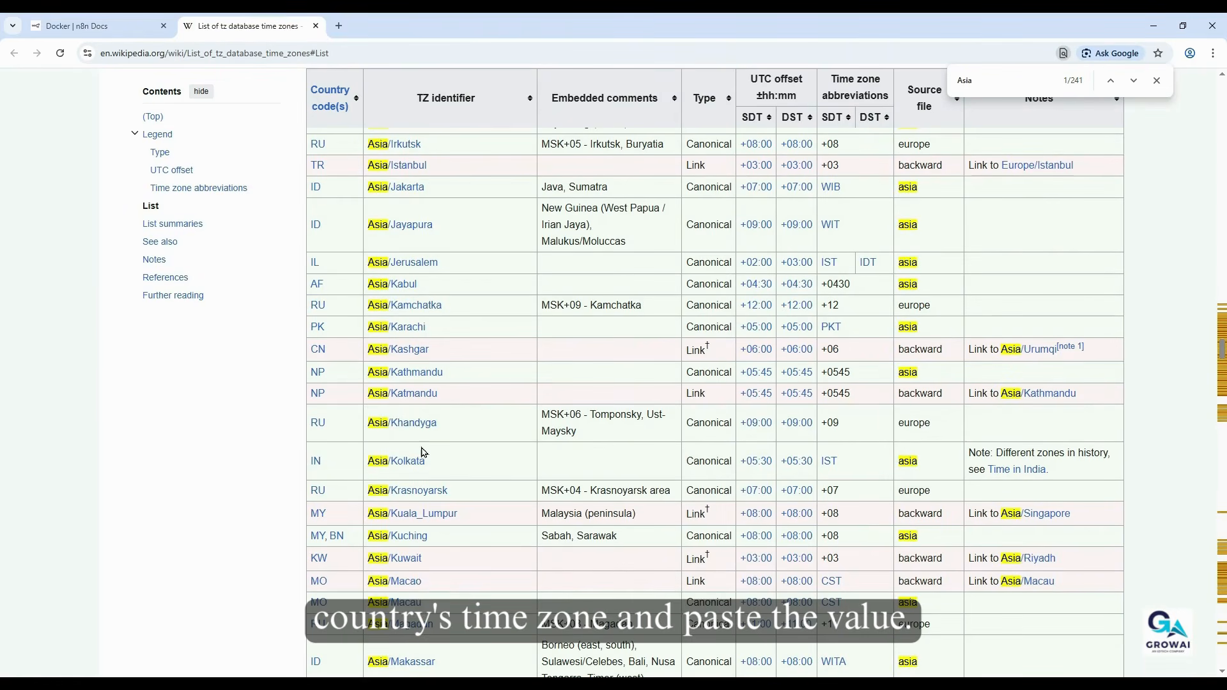
{"action": "left_click_drag", "start_coordinate": [425, 456], "coordinate": [370, 461]}
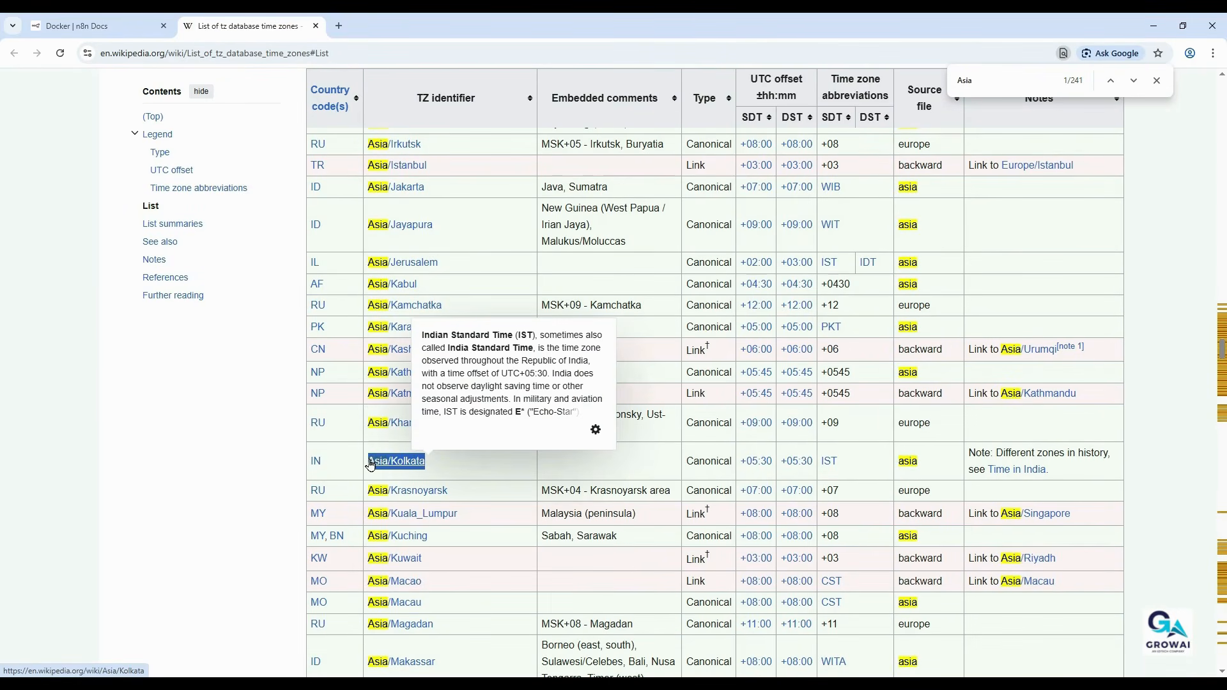
Step: Add the environment variable GENERIC_TIMEZONE, copied from the n8n Docs, to the Docker Desktop container with the value Asia/Kolkata from Wikipedia's time zone list
{"action": "left_click", "coordinate": [96, 26]}
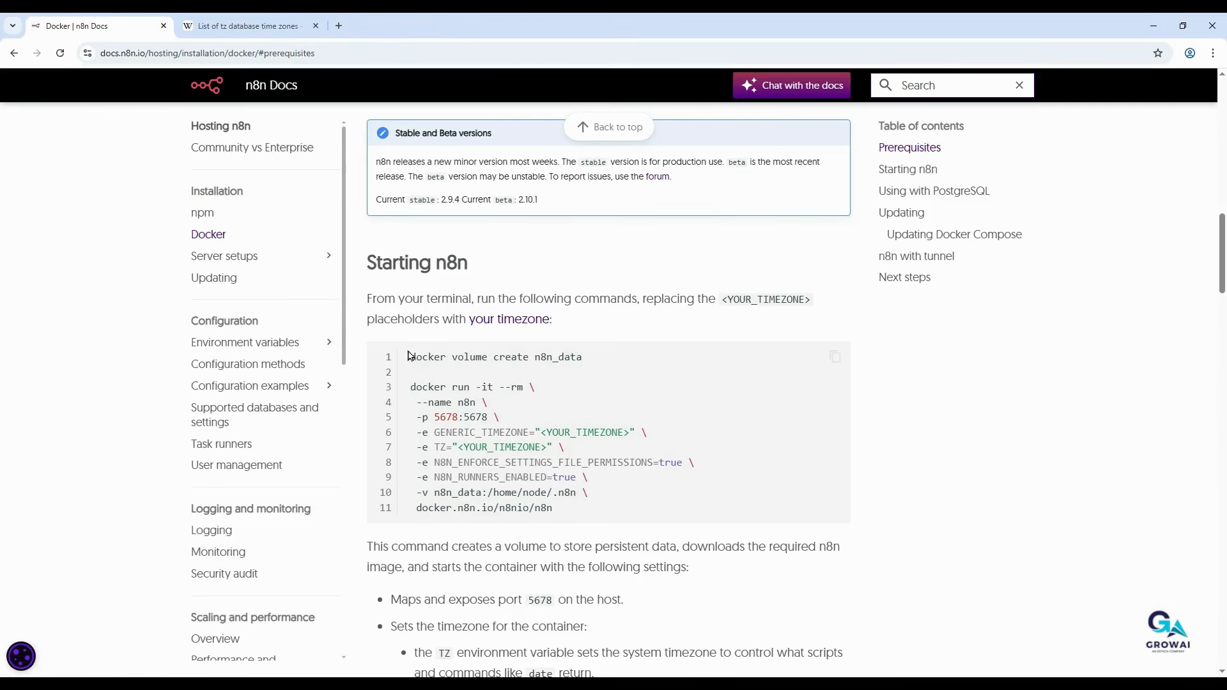
{"action": "left_click_drag", "start_coordinate": [438, 432], "coordinate": [517, 435]}
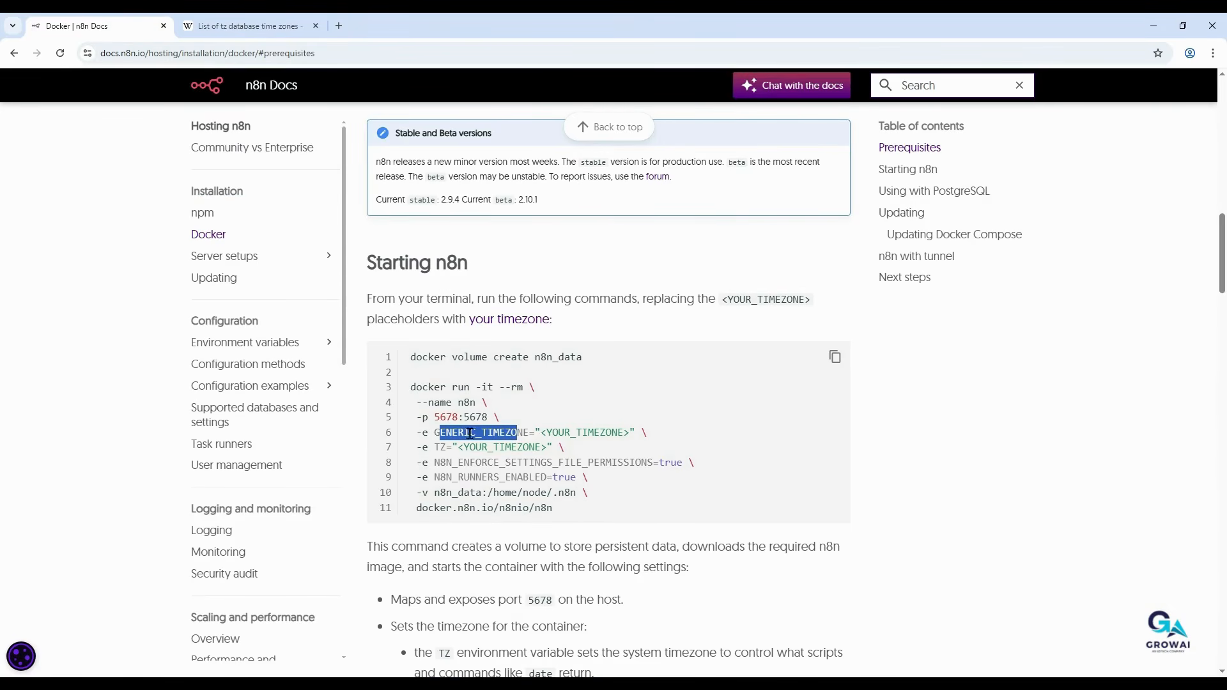
{"action": "left_click_drag", "start_coordinate": [434, 433], "coordinate": [514, 435]}
{"action": "left_click", "coordinate": [326, 685]}
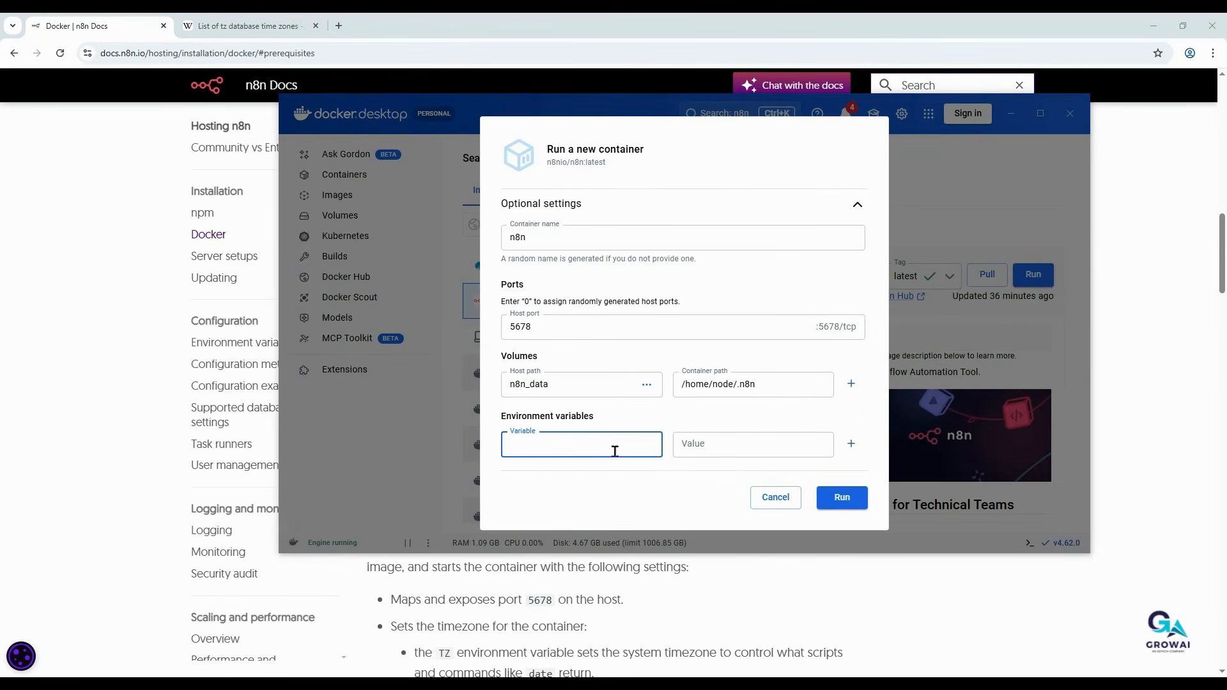
{"action": "left_click", "coordinate": [727, 445]}
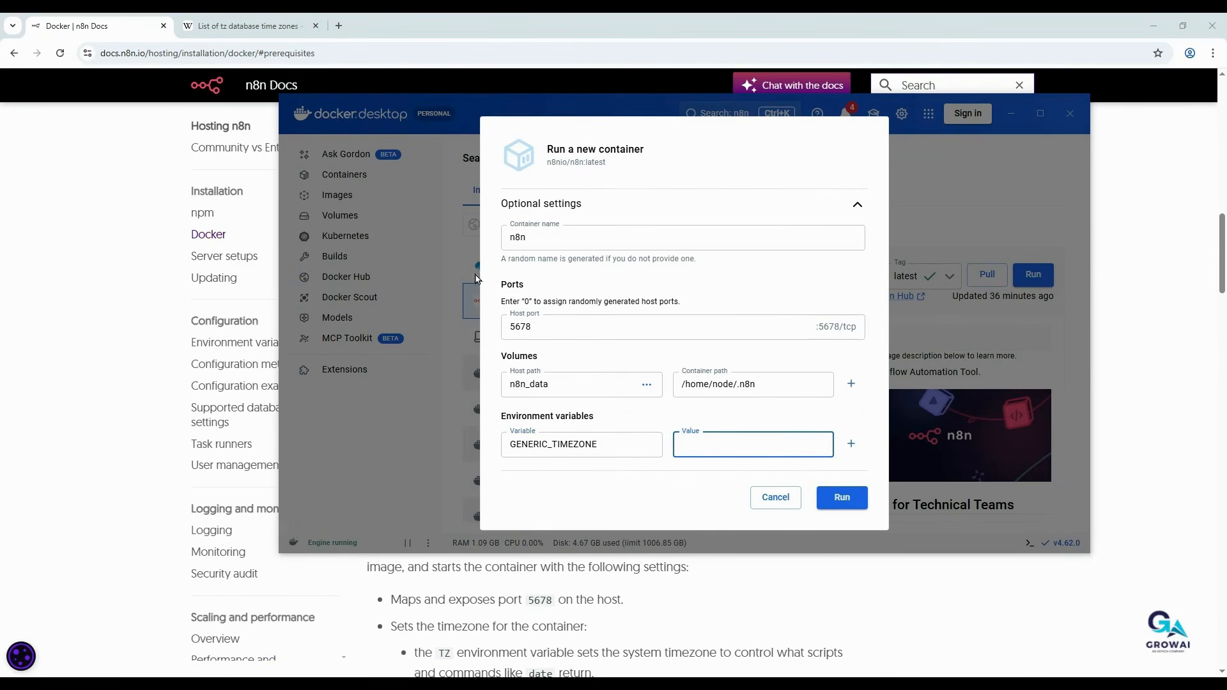
{"action": "left_click", "coordinate": [290, 32]}
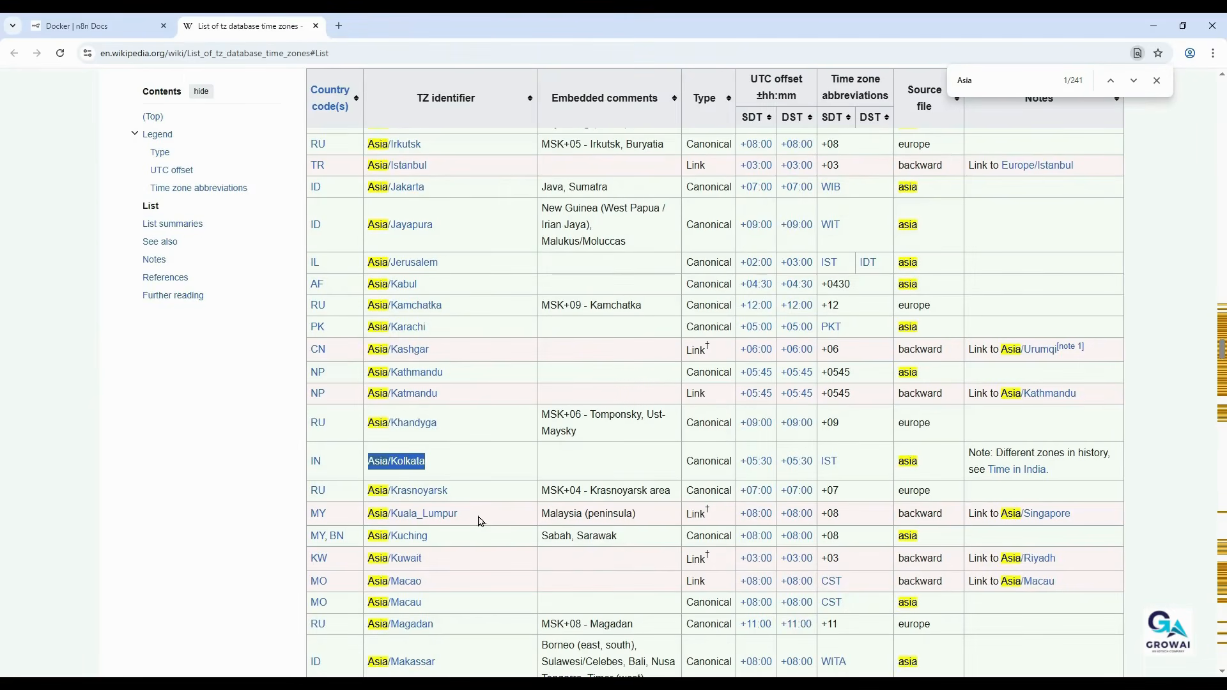
{"action": "left_click", "coordinate": [92, 25]}
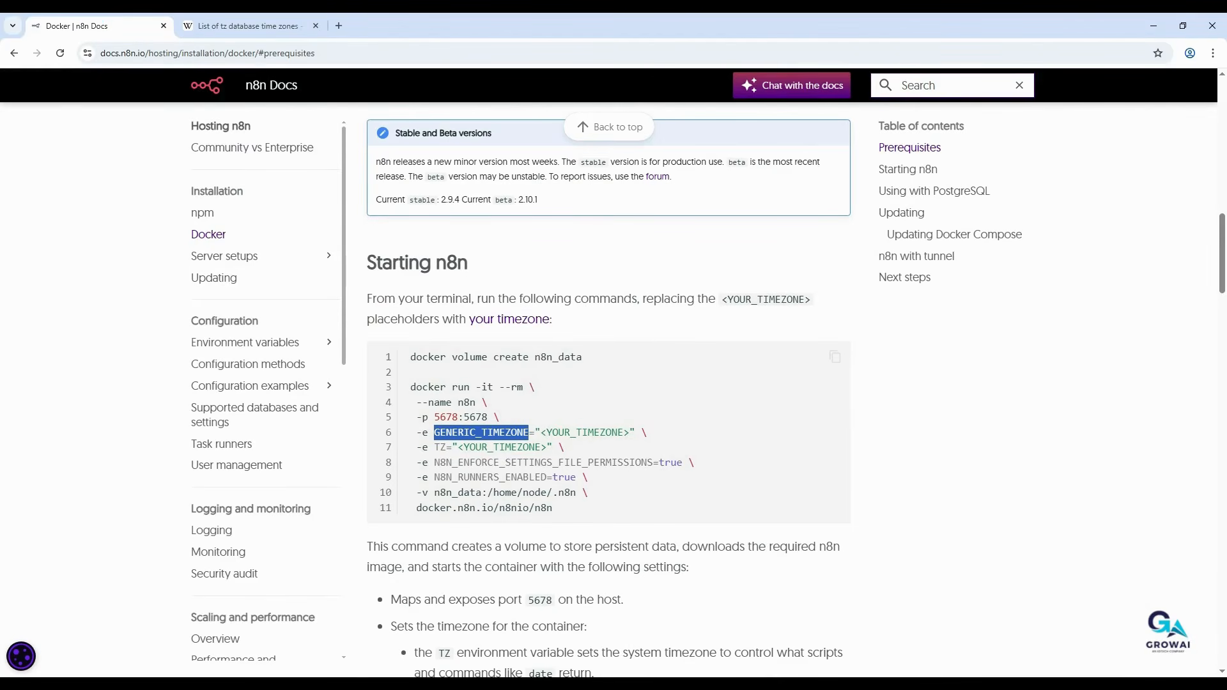
{"action": "key", "text": "alt+Tab"}
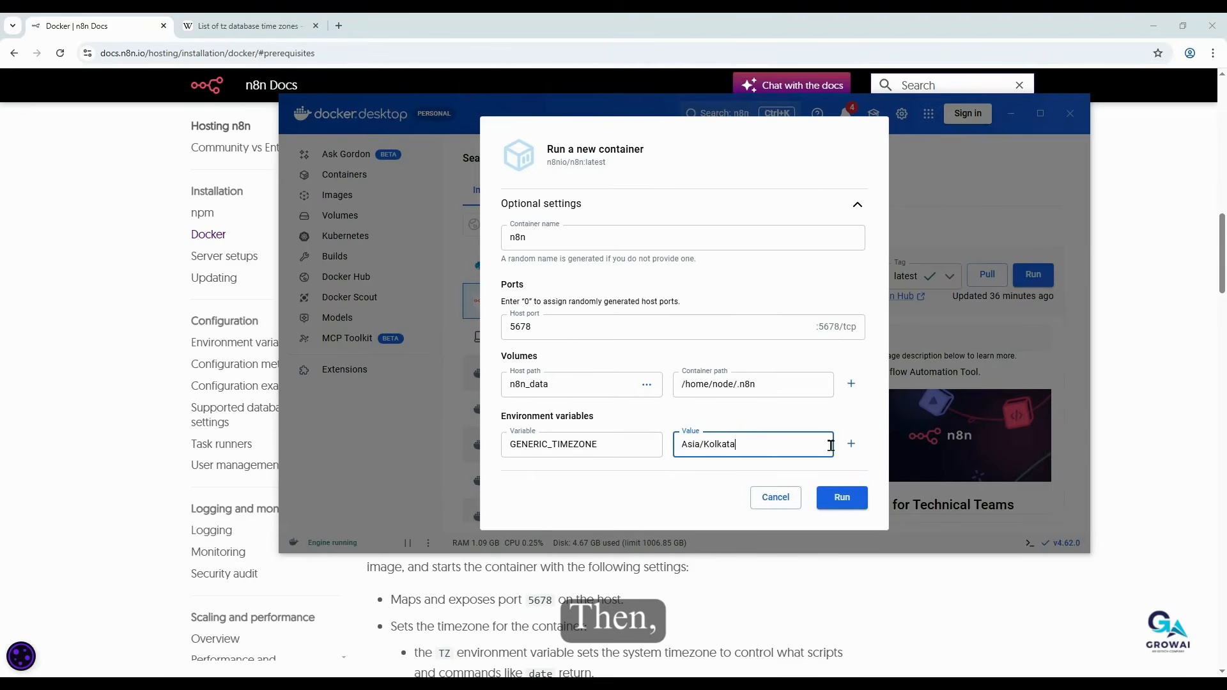
Step: Add a second environment variable, TZ, with the value Asia/Kolkata
{"action": "left_click", "coordinate": [852, 444]}
{"action": "scroll", "coordinate": [590, 428], "scroll_direction": "down", "scroll_amount": 1}
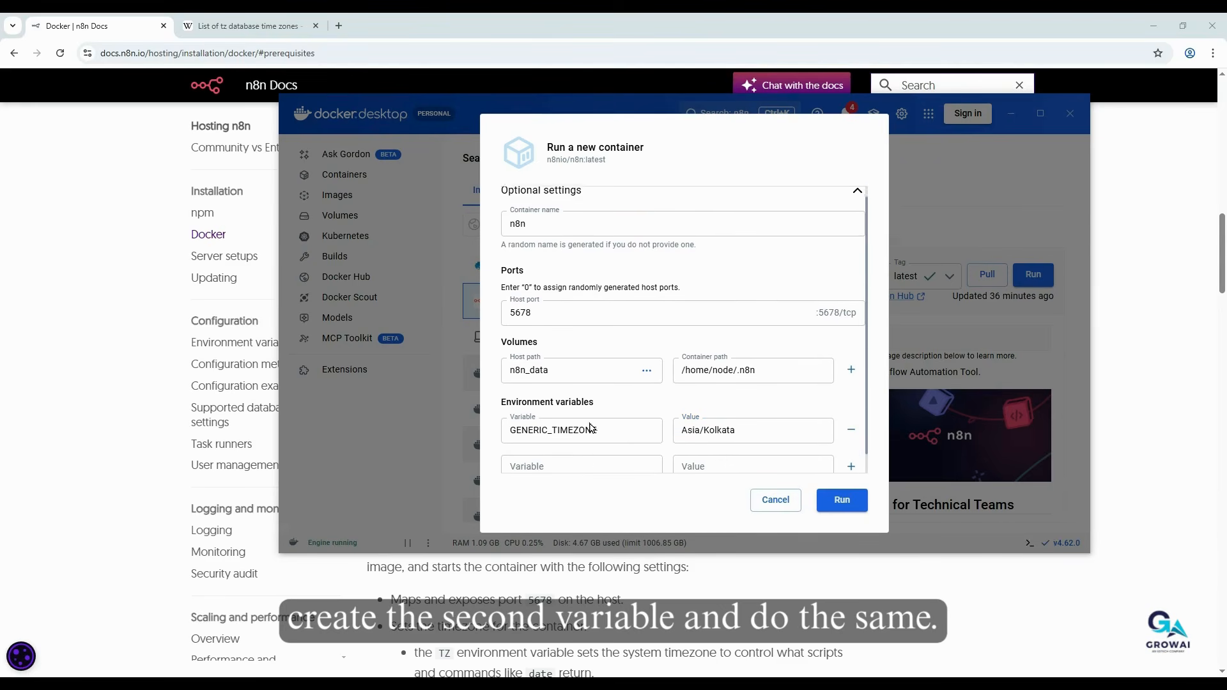
{"action": "left_click", "coordinate": [589, 440]}
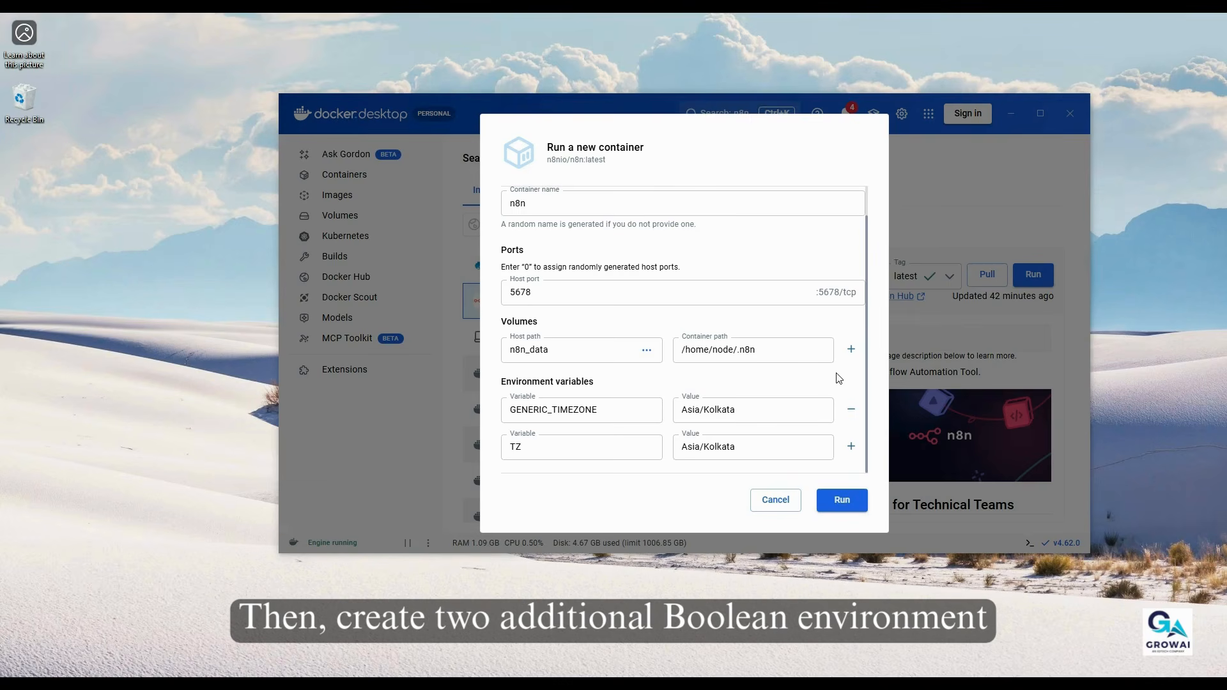
Step: Add a third environment variable, N8N_ENFORCE_SETTINGS_FILE_PERMISSIONS, with the value true
{"action": "left_click", "coordinate": [852, 449]}
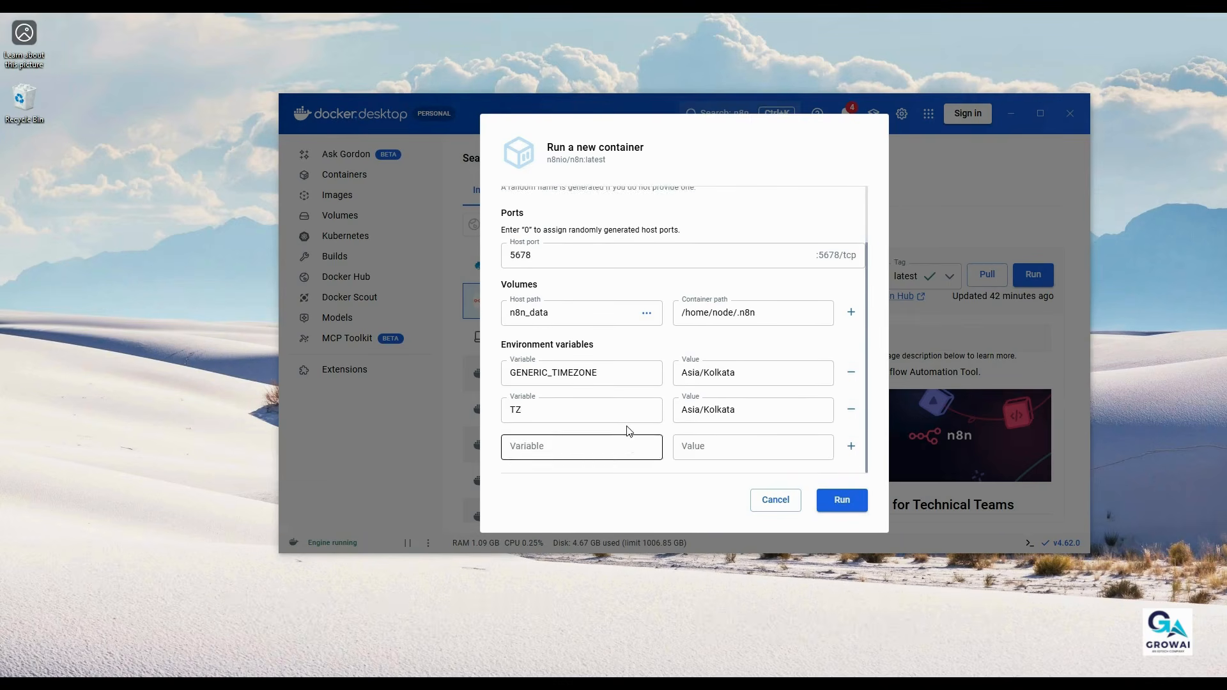
{"action": "scroll", "coordinate": [590, 457], "scroll_direction": "up", "scroll_amount": 1}
{"action": "scroll", "coordinate": [587, 457], "scroll_direction": "down", "scroll_amount": 1}
{"action": "left_click", "coordinate": [581, 452]}
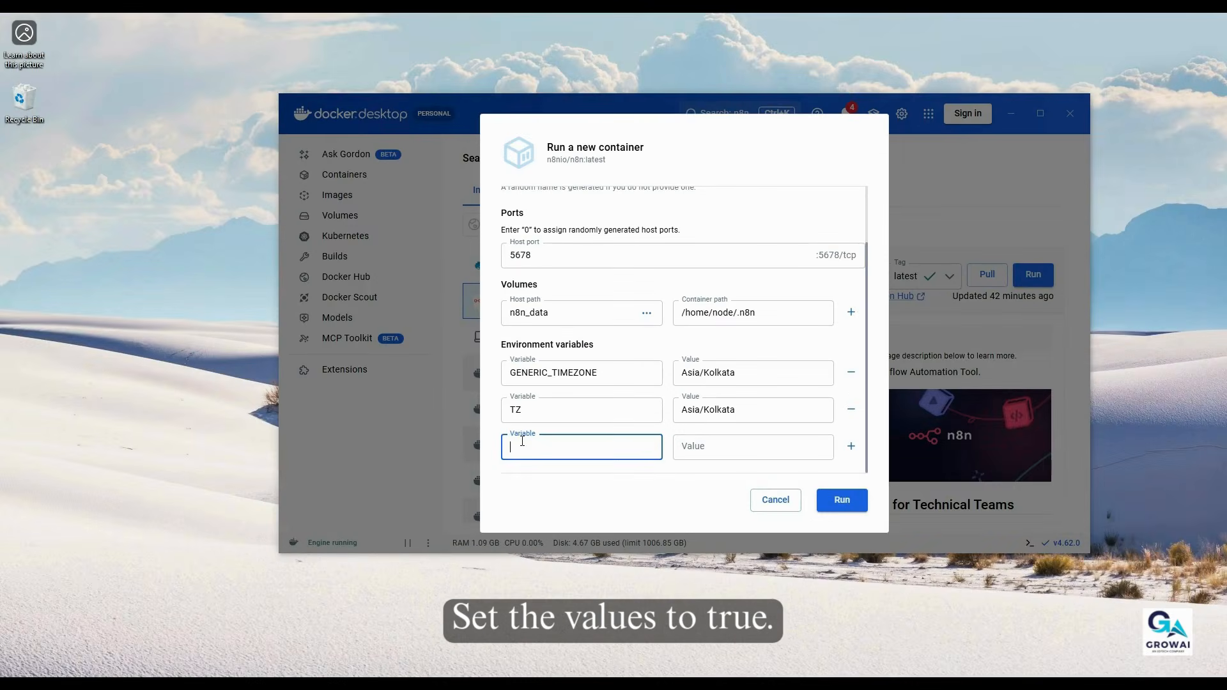
{"action": "key", "text": "ctrl+v"}
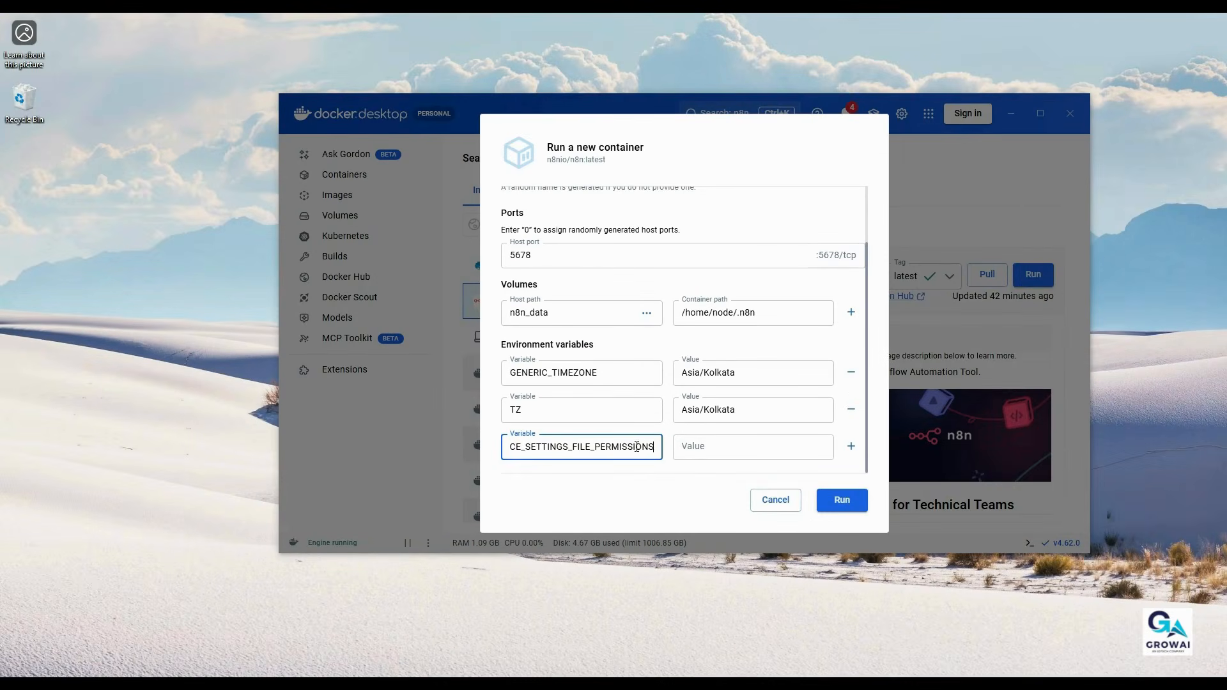
{"action": "left_click", "coordinate": [697, 446]}
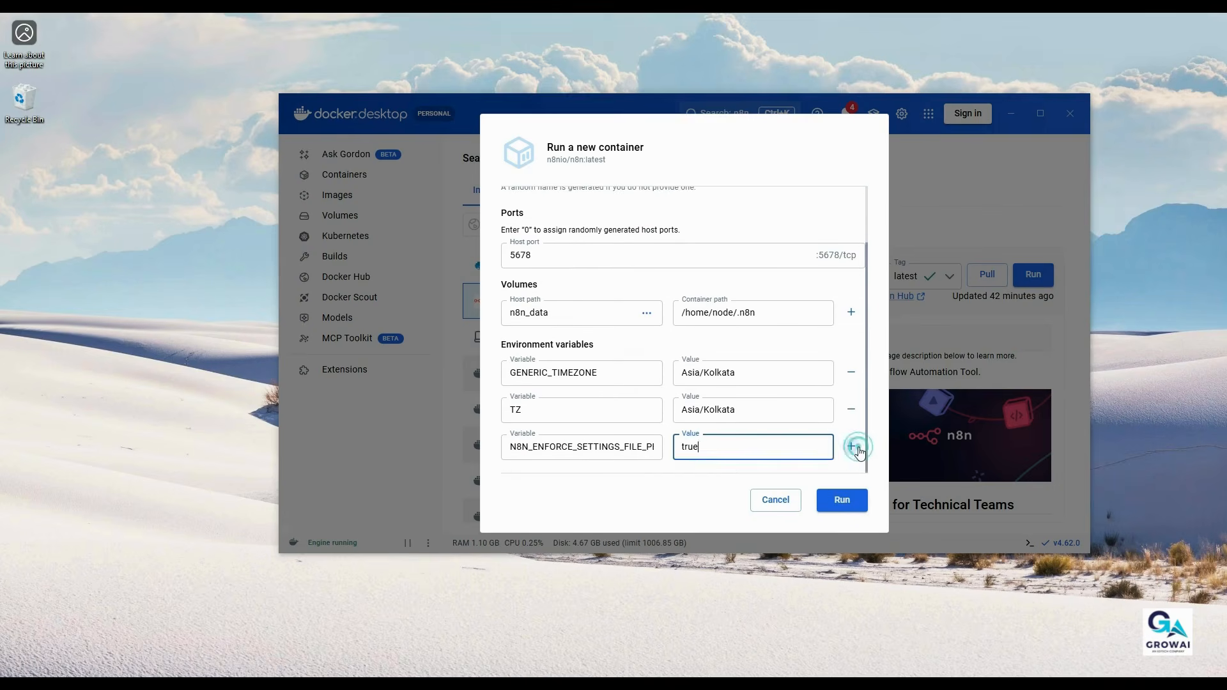
Step: Add a fourth environment variable, N8N_RUNNERS_ENABLED, copied from the docker run command in the n8n Docs, with the value true
{"action": "left_click", "coordinate": [860, 451]}
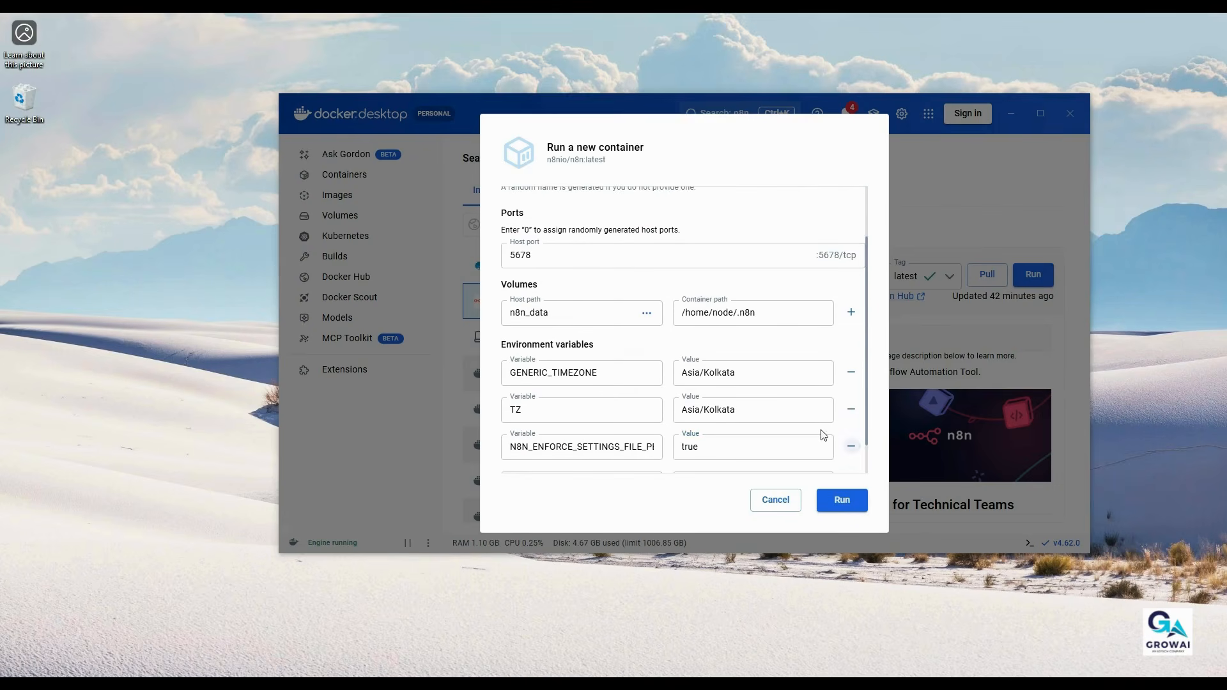
{"action": "left_click", "coordinate": [628, 447]}
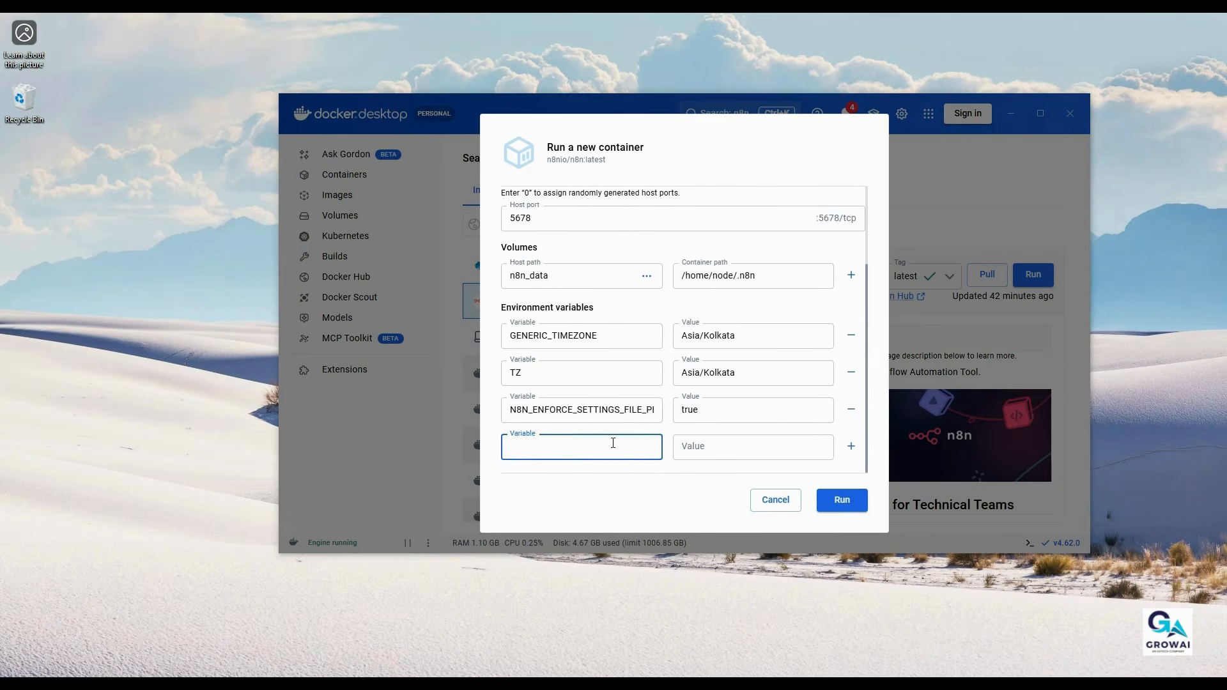
{"action": "left_click", "coordinate": [309, 604]}
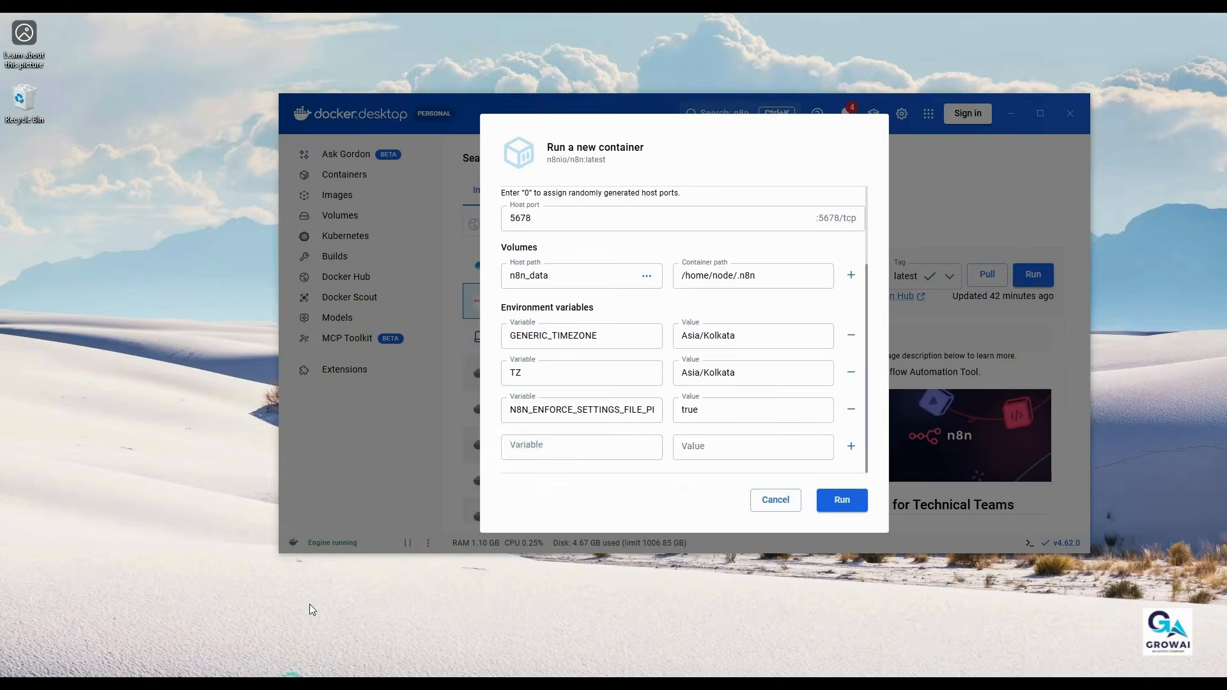
{"action": "left_click_drag", "start_coordinate": [436, 350], "coordinate": [548, 351]}
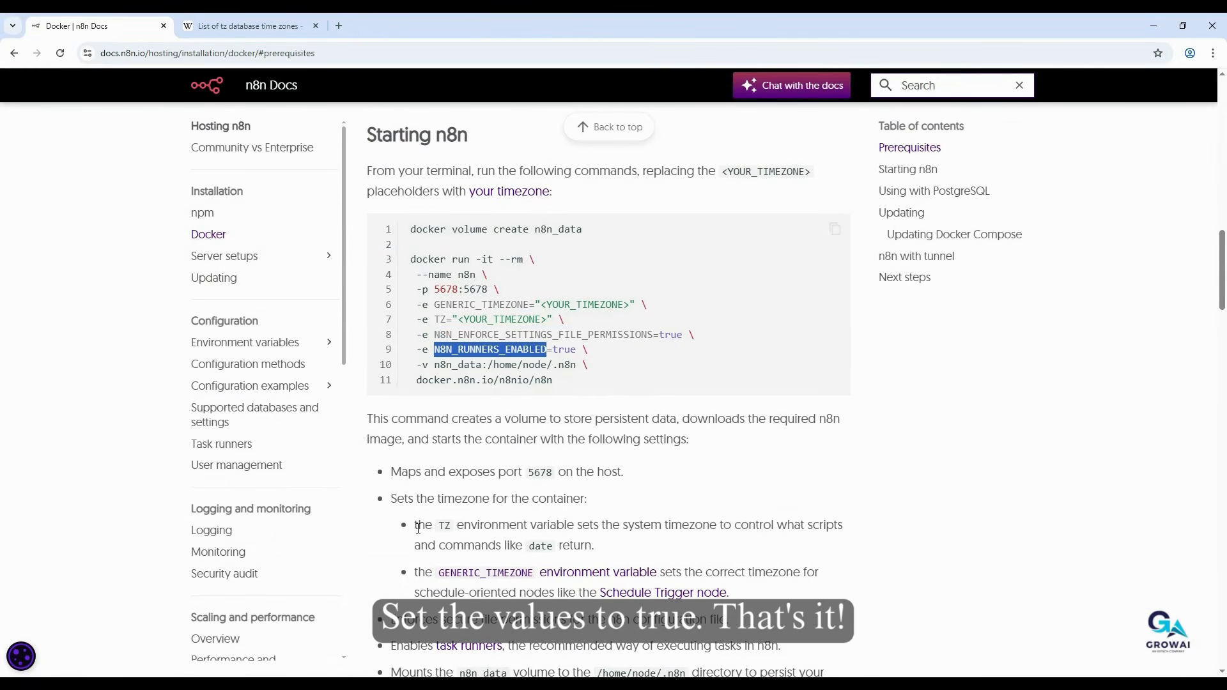
{"action": "key", "text": "ctrl+c"}
{"action": "key", "text": "alt+Tab"}
{"action": "left_click", "coordinate": [570, 455]}
{"action": "key", "text": "ctrl+v"}
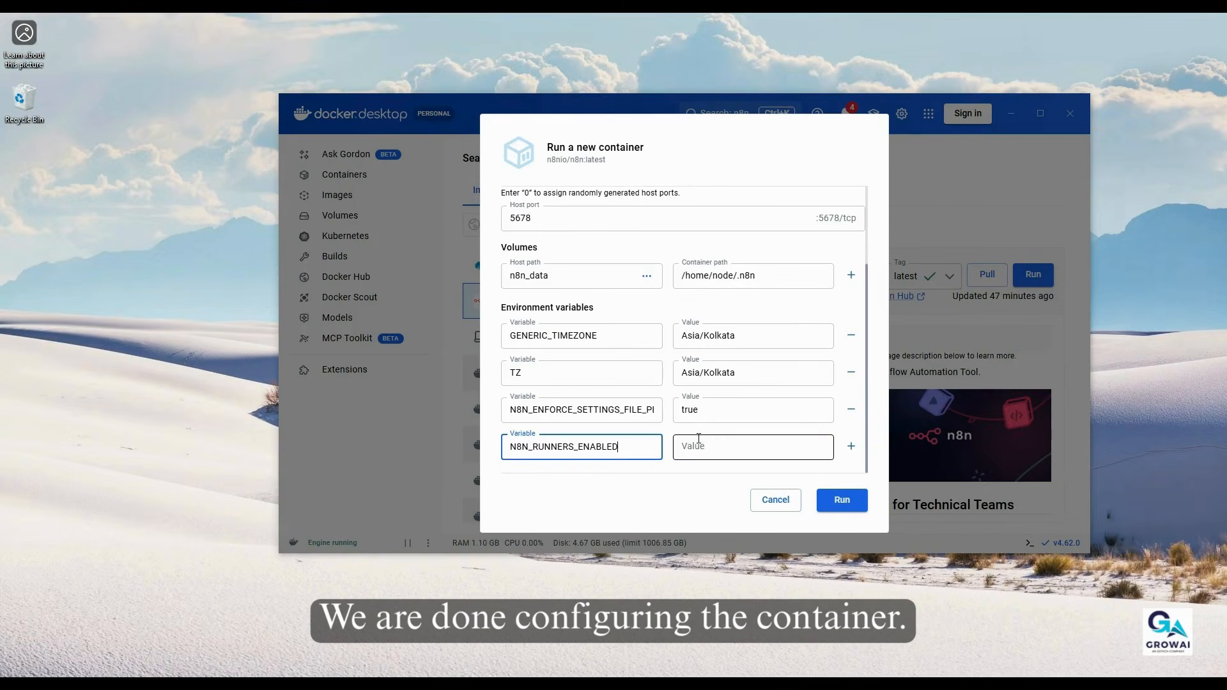
{"action": "left_click", "coordinate": [712, 445]}
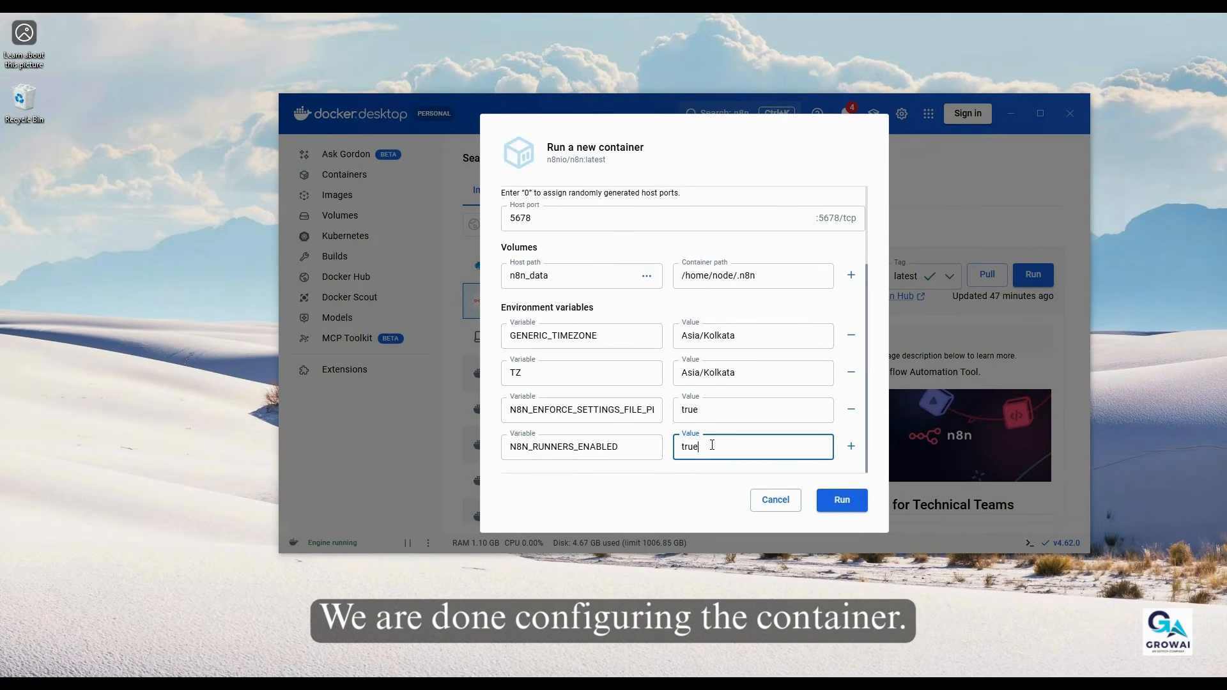
Step: Run the configured n8n container and allow Docker Desktop Backend through the Windows Defender Firewall
{"action": "left_click", "coordinate": [841, 502]}
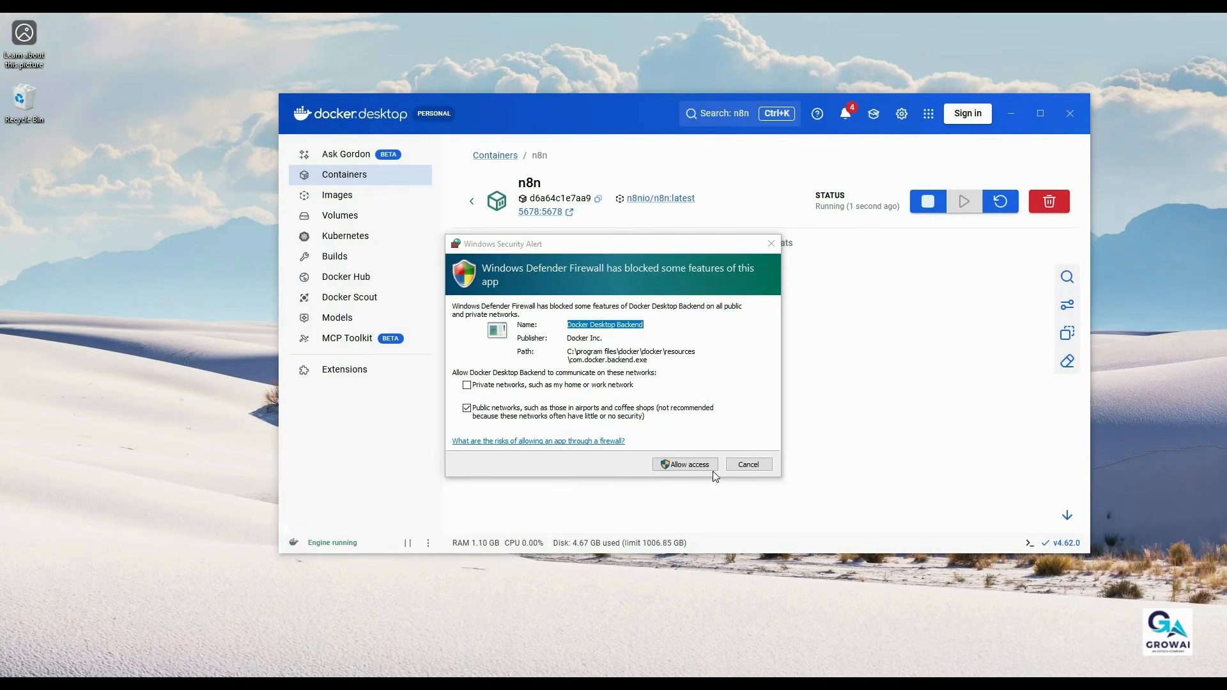
{"action": "left_click", "coordinate": [696, 464]}
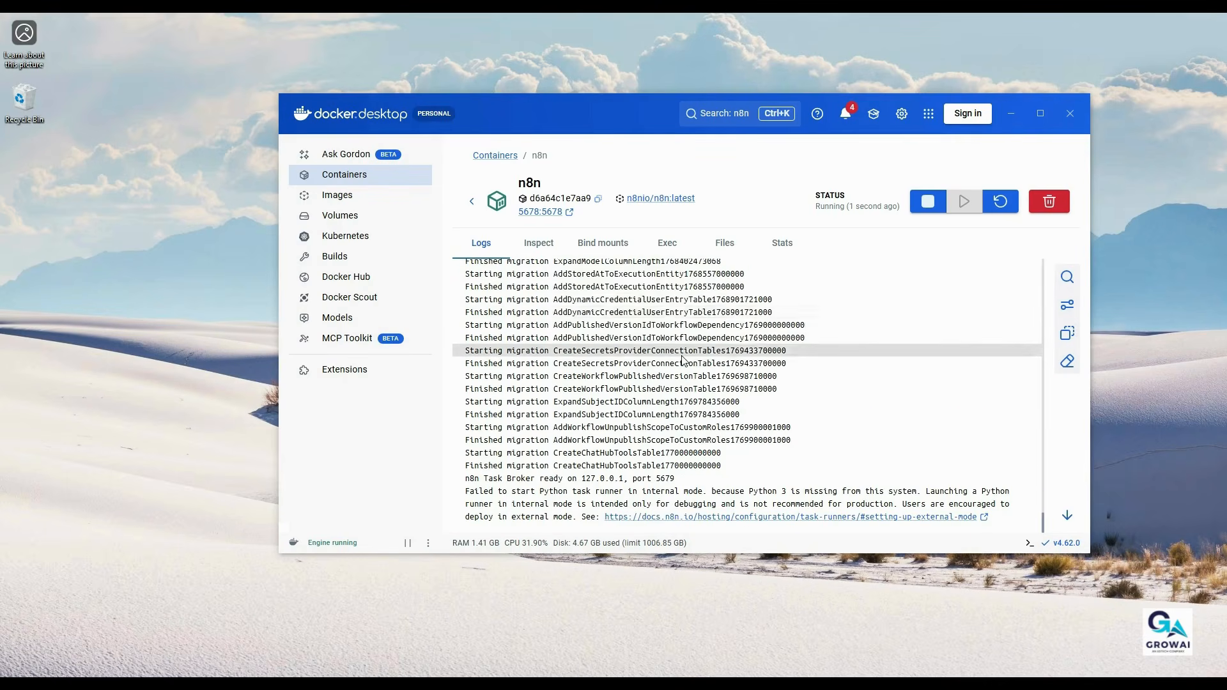
{"action": "scroll", "coordinate": [682, 386], "scroll_direction": "up", "scroll_amount": 2}
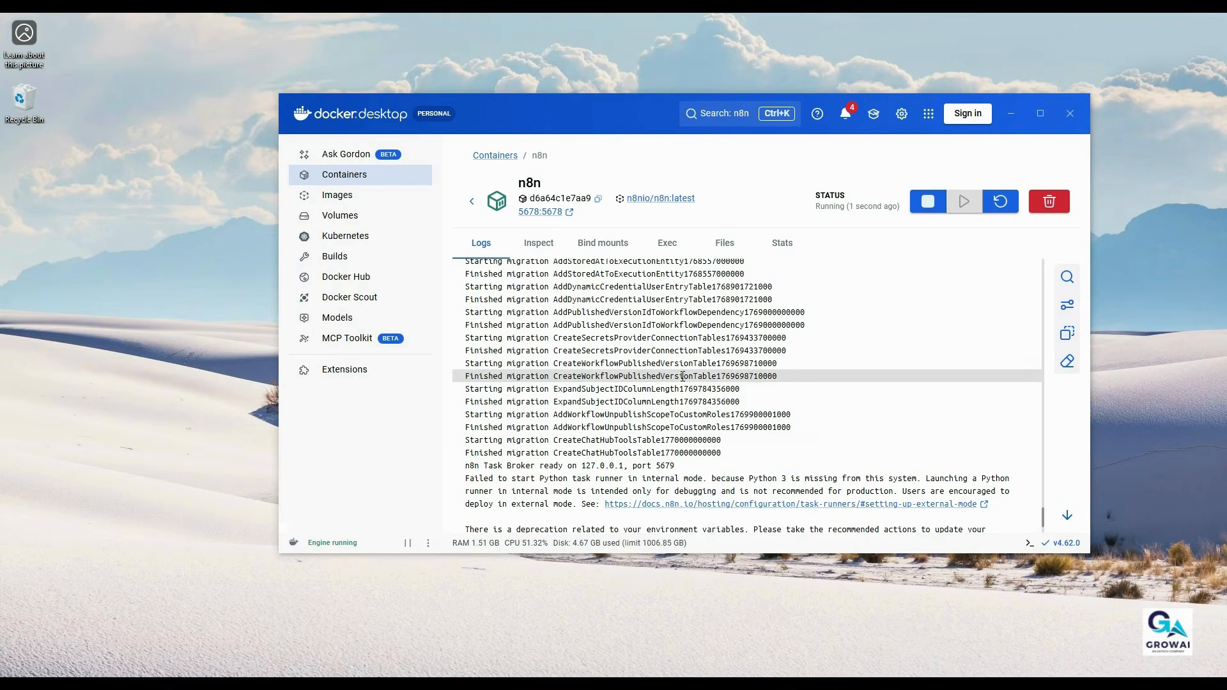
{"action": "scroll", "coordinate": [683, 377], "scroll_direction": "down", "scroll_amount": 3}
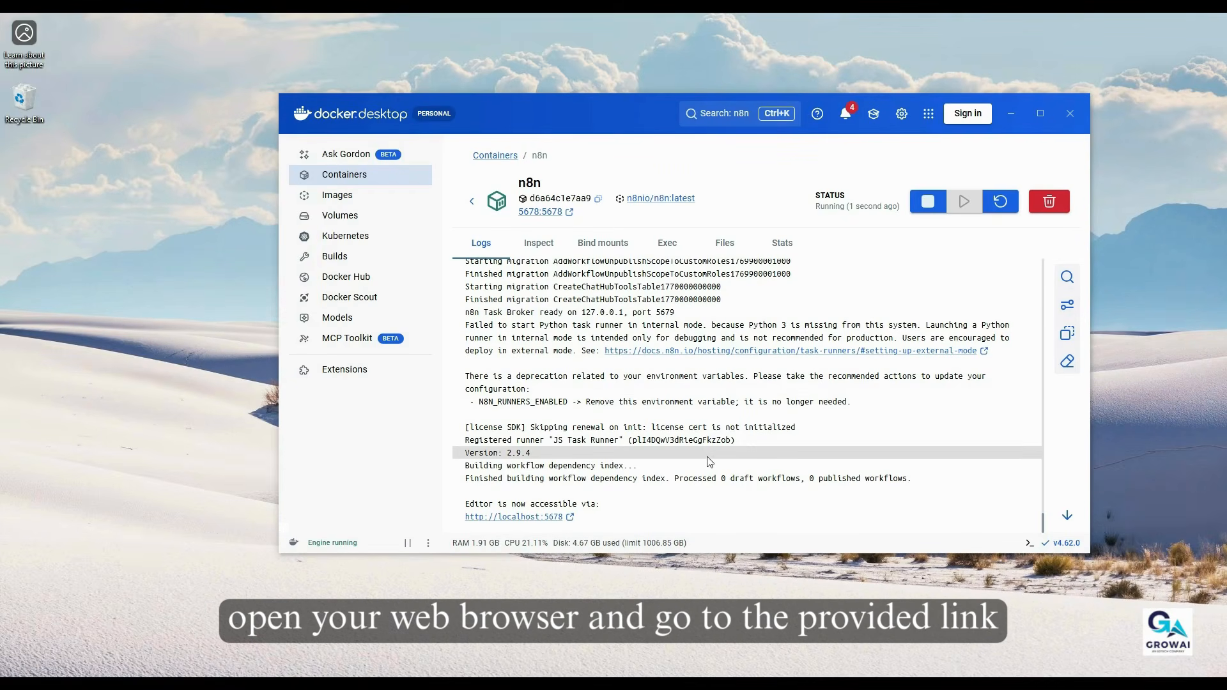
{"action": "left_click", "coordinate": [540, 517]}
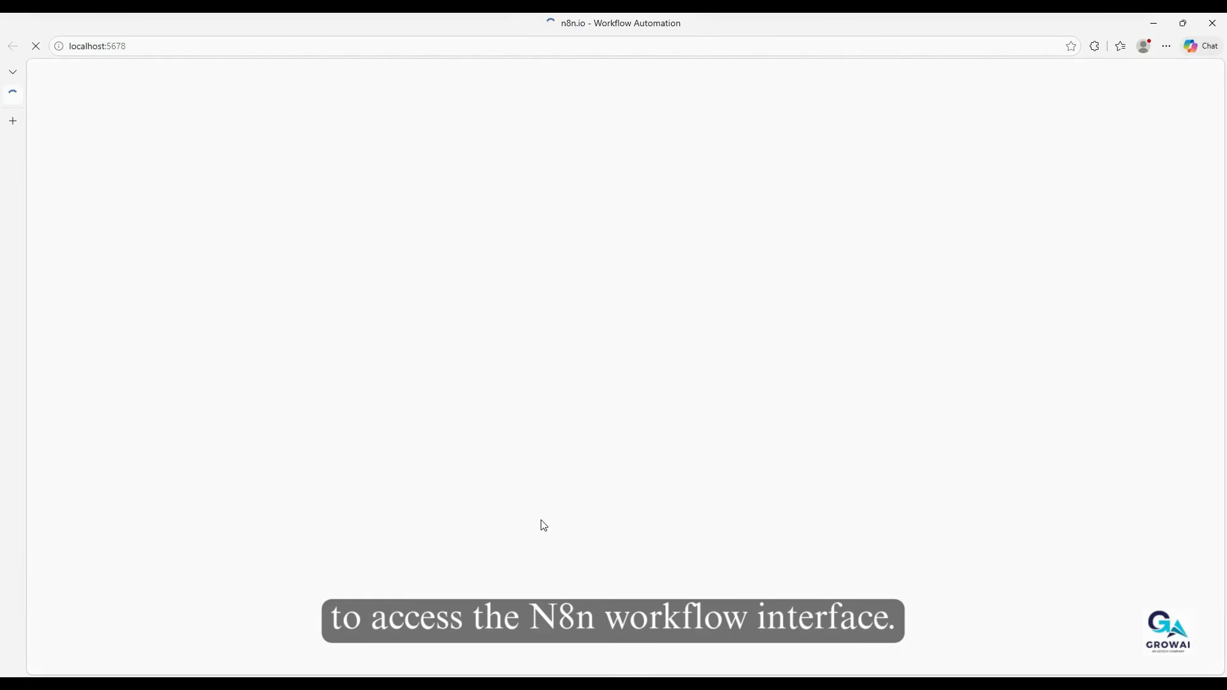